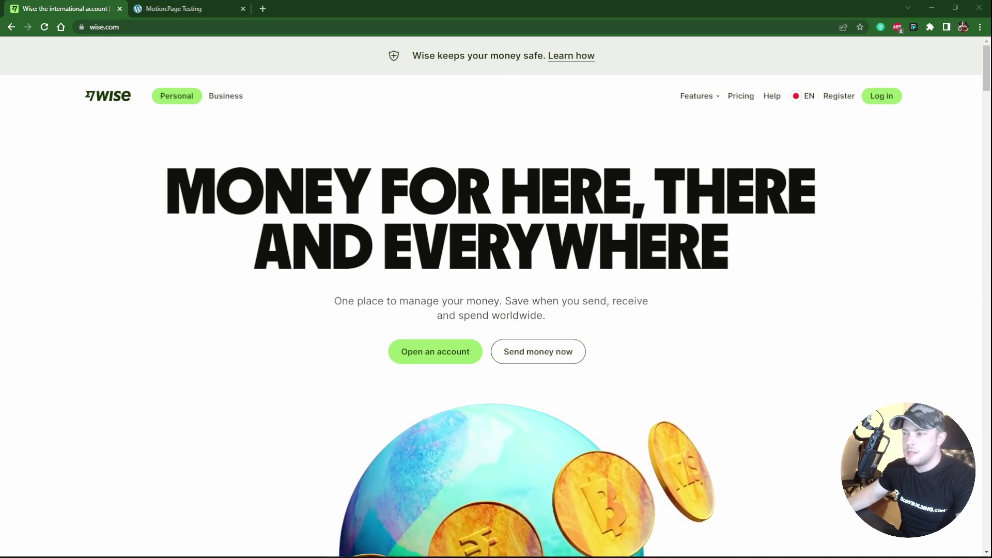
# Scroll the Wise homepage down to the green arrow banner and its row of round flags
pyautogui.scroll(-3, 733, 155)
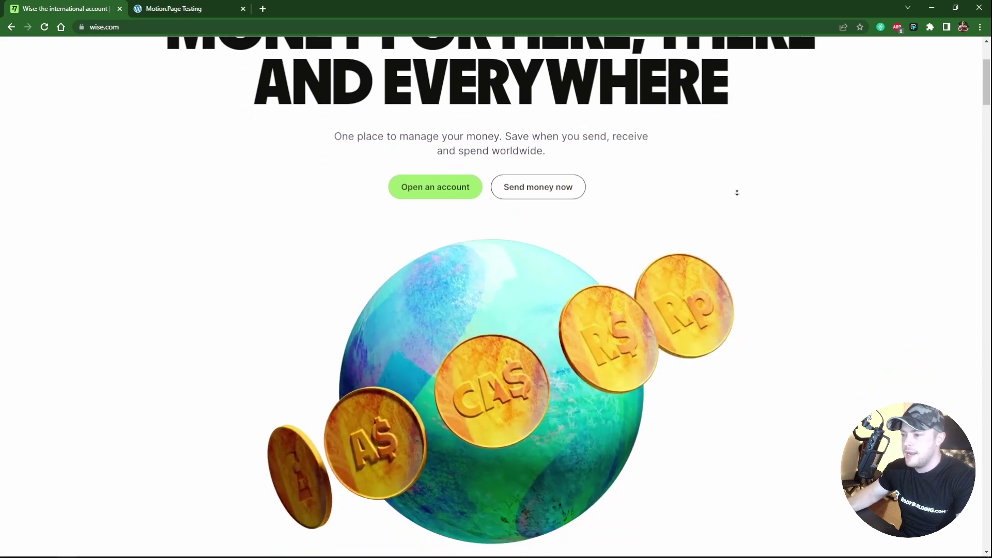
pyautogui.scroll(-10, 737, 193)
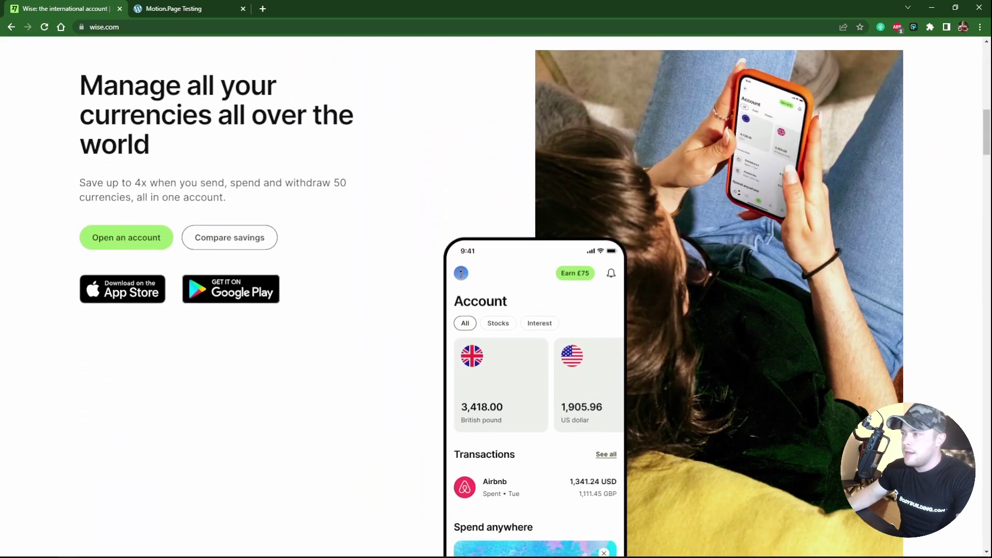
pyautogui.scroll(-10, 738, 193)
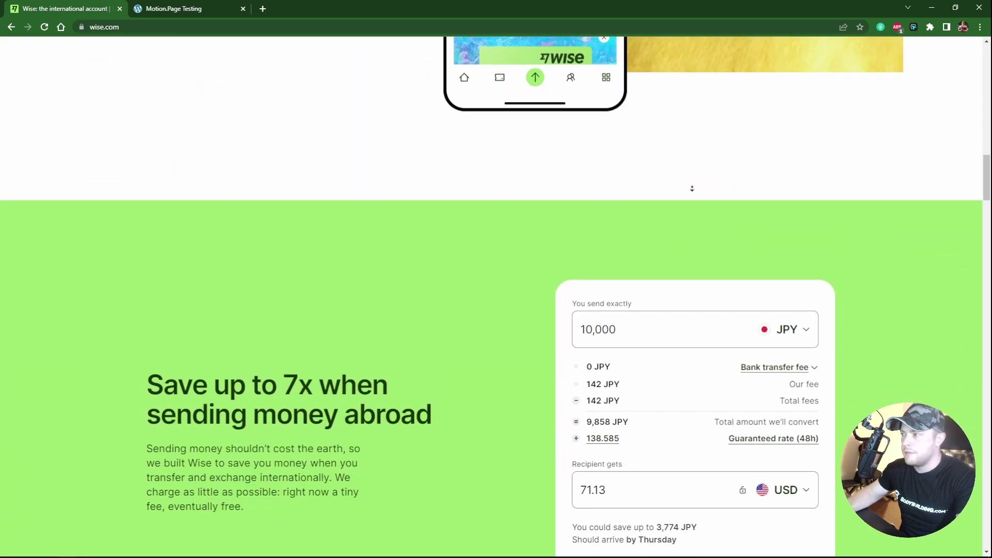
pyautogui.scroll(-9, 692, 188)
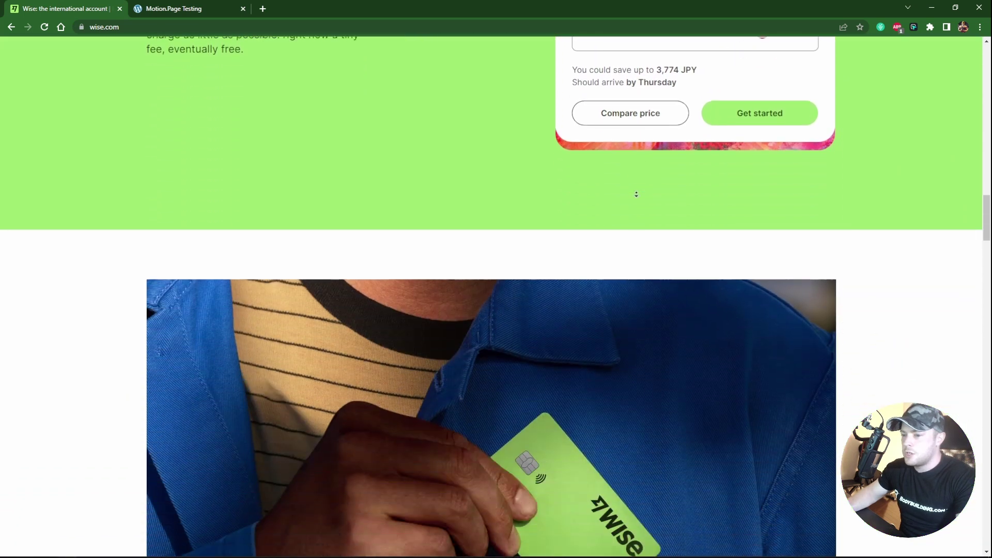
pyautogui.scroll(-3, 636, 195)
pyautogui.middleClick(635, 198)
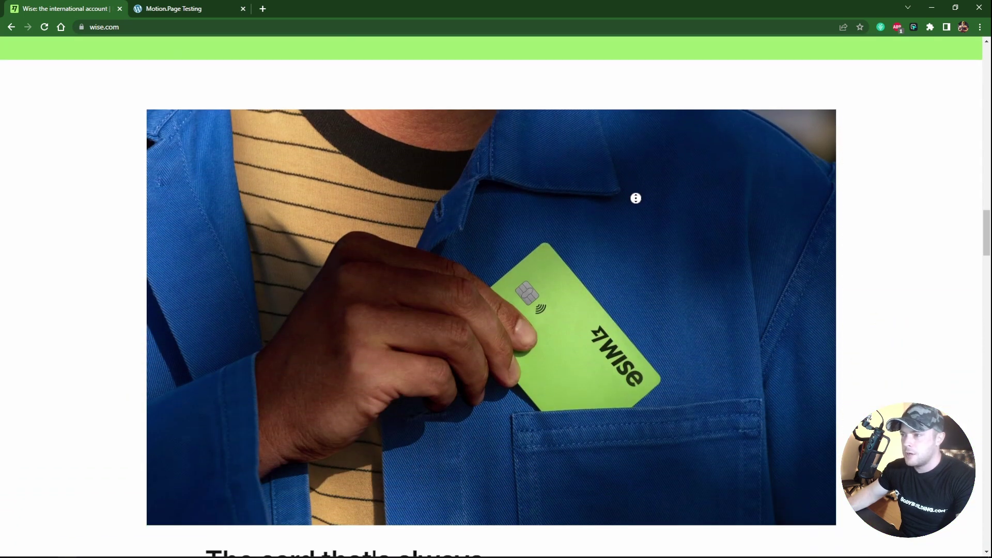
pyautogui.scroll(-3, 636, 199)
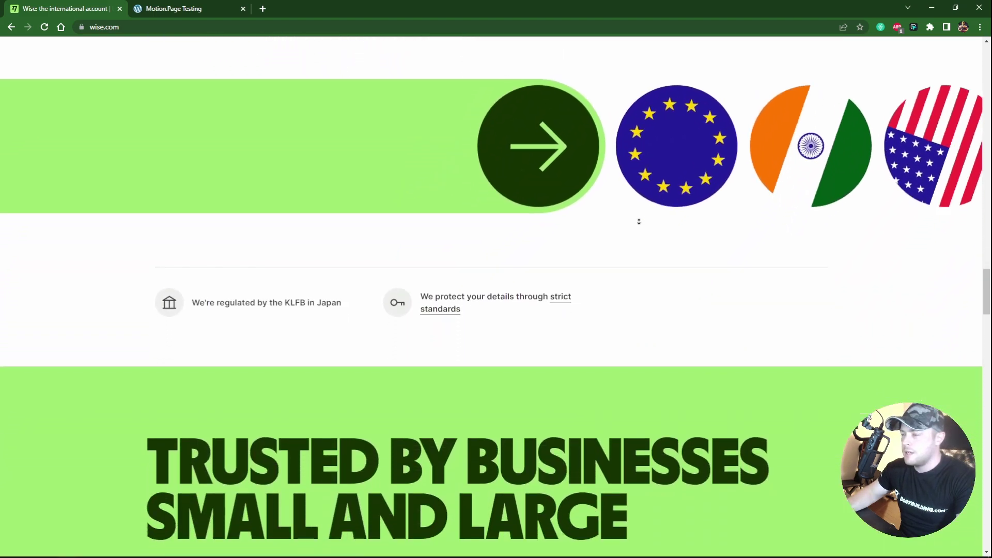
pyautogui.scroll(2, 644, 225)
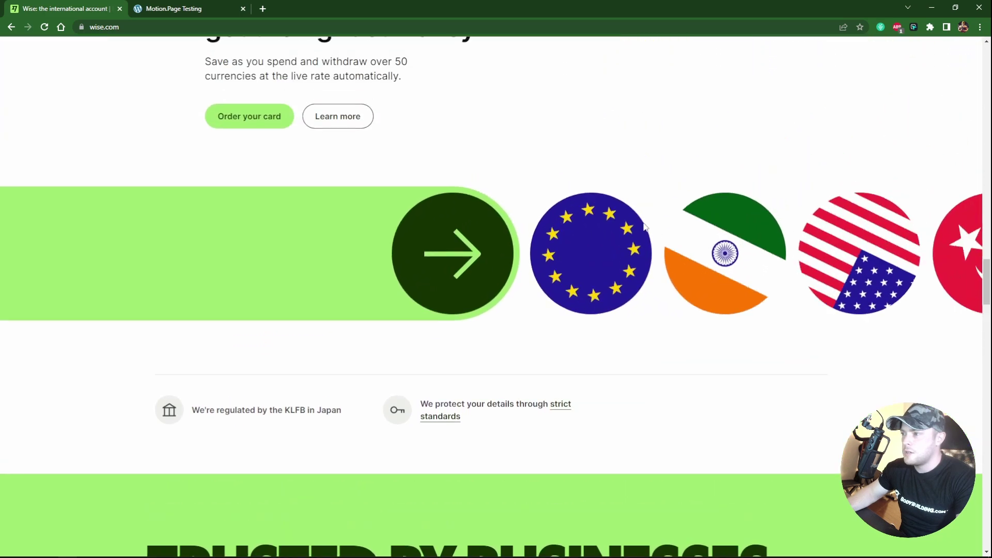
pyautogui.scroll(3, 643, 224)
pyautogui.scroll(-4, 643, 224)
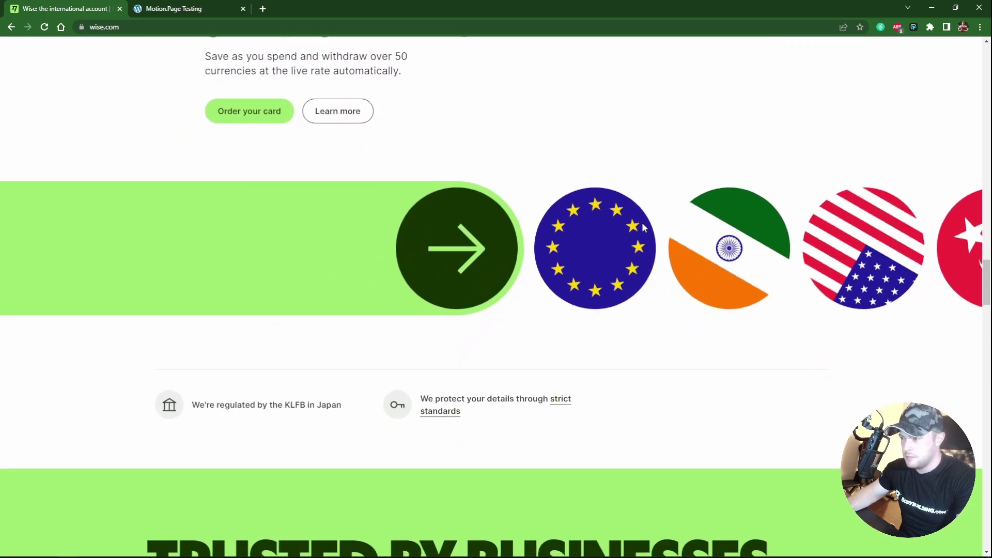
pyautogui.scroll(4, 643, 224)
pyautogui.scroll(-3, 643, 223)
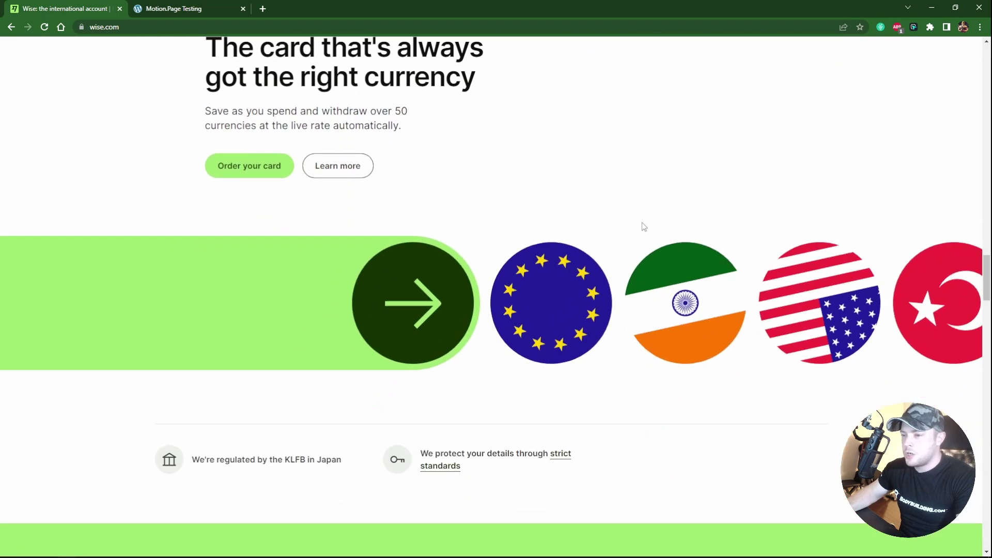
pyautogui.scroll(-3, 642, 227)
pyautogui.scroll(4, 640, 226)
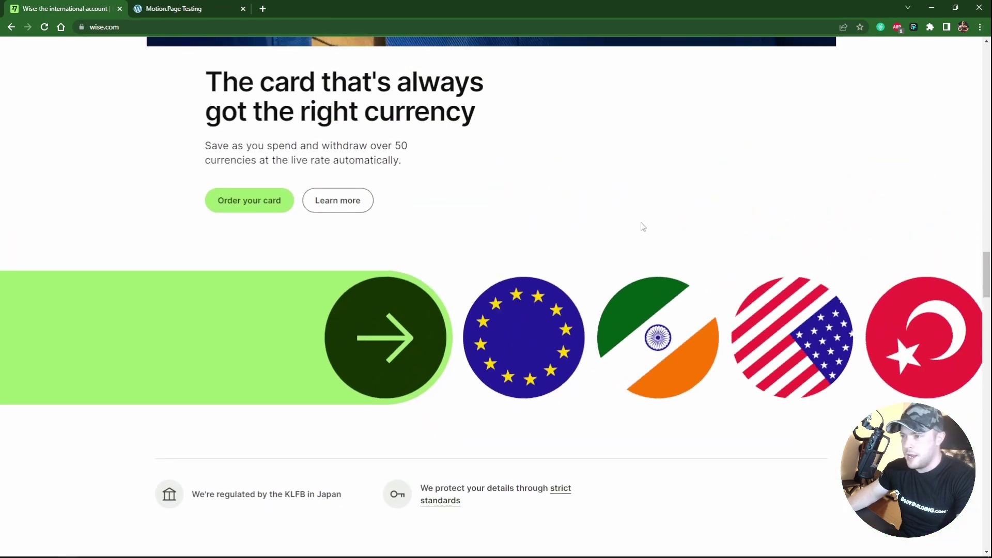
pyautogui.scroll(1, 642, 226)
pyautogui.scroll(-1, 642, 225)
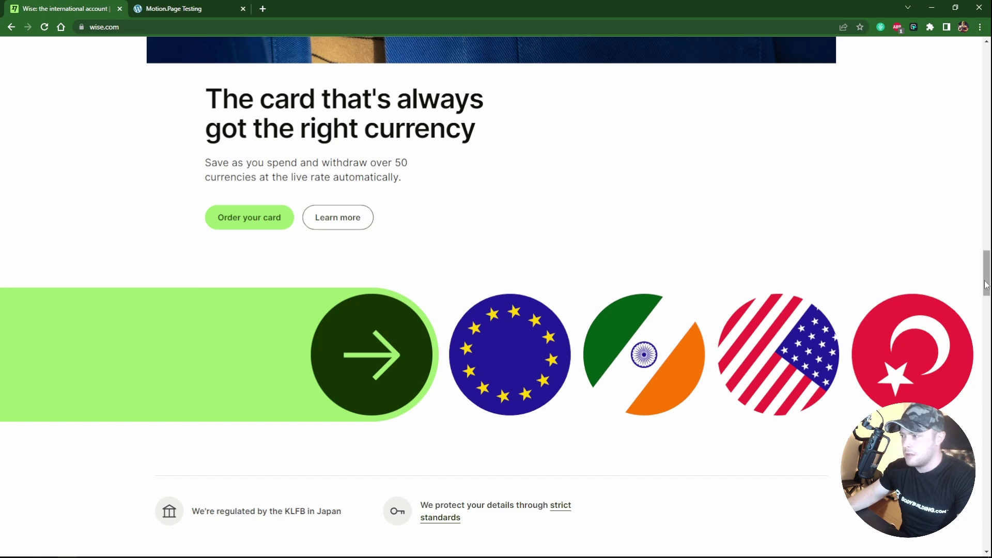
# Nudge the Wise page up and down to watch the flags animate, then go to the WordPress dashboard
pyautogui.moveTo(986, 284); pyautogui.dragTo(988, 268)
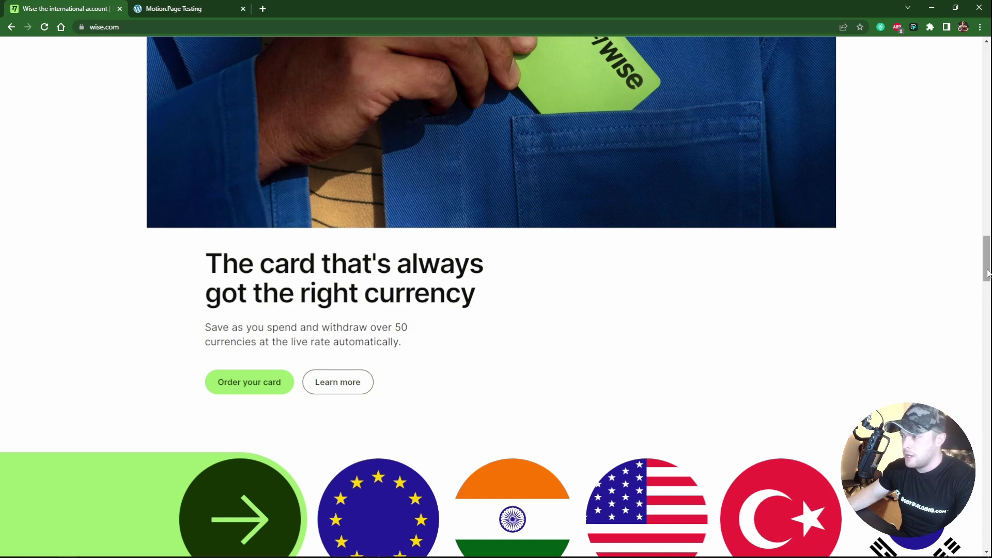
pyautogui.moveTo(987, 271)
pyautogui.mouseDown()
pyautogui.moveTo(988, 310)
pyautogui.moveTo(988, 292)
pyautogui.mouseUp()
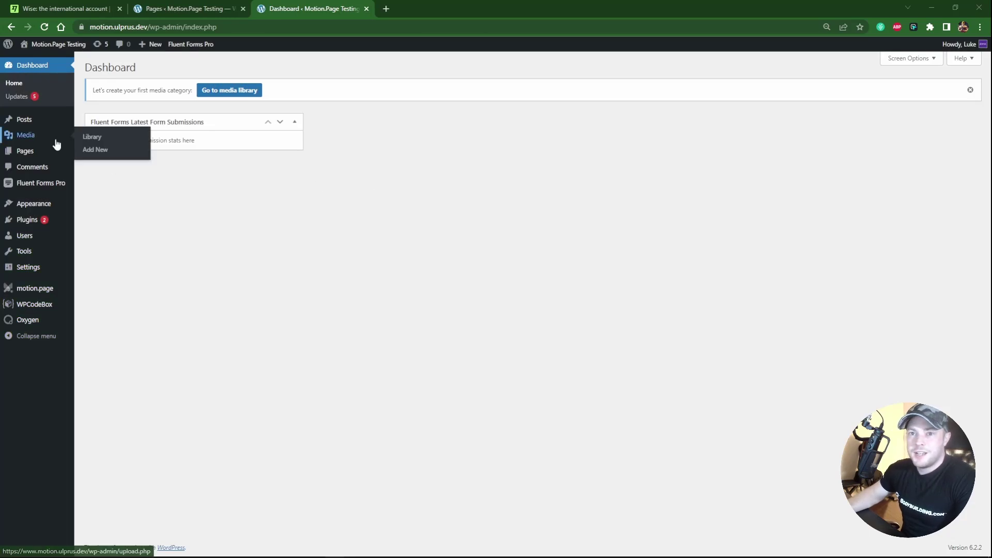
# Create and publish a new page titled 'Countries Animation' and load it in Oxygen
pyautogui.moveTo(40, 154)
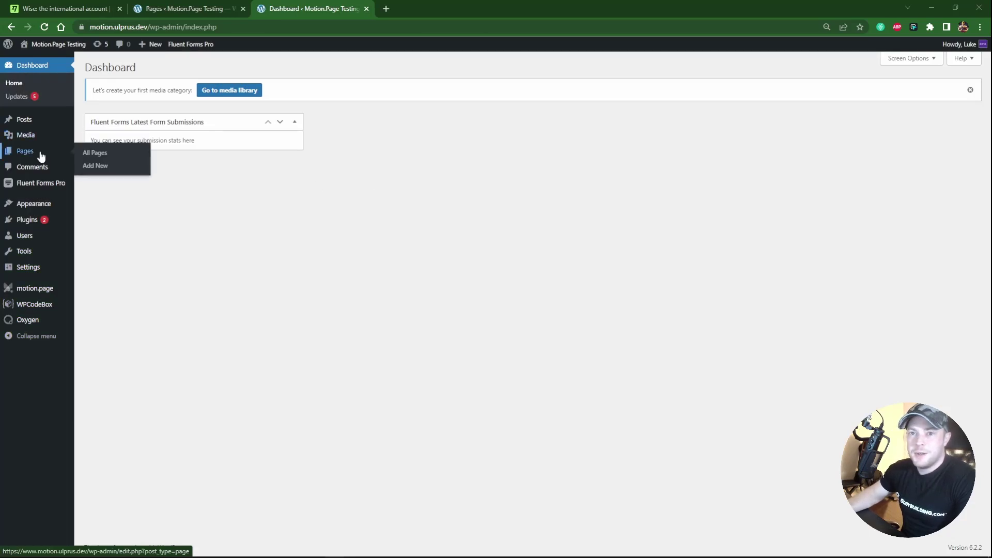
pyautogui.click(93, 165)
pyautogui.write('Cou')
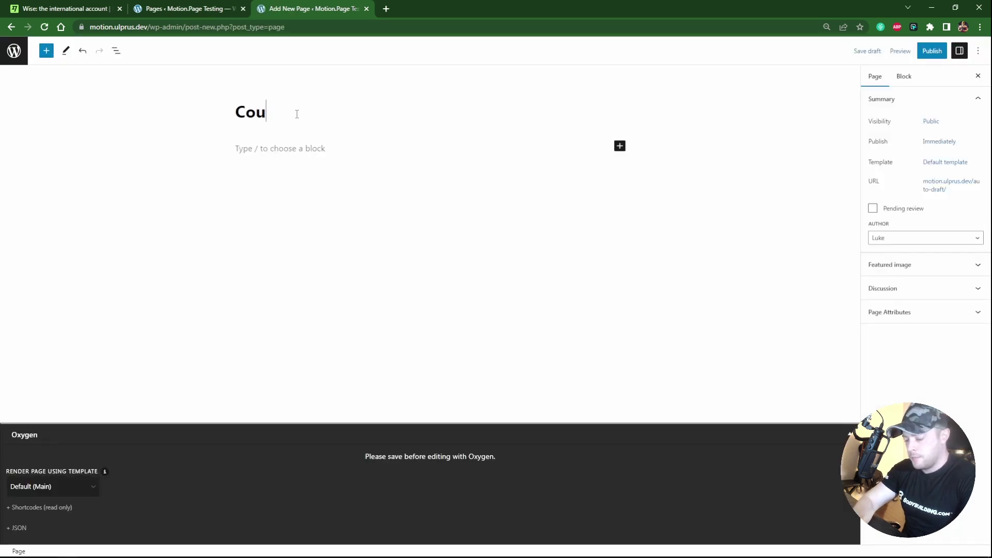
pyautogui.write('ntines Animation')
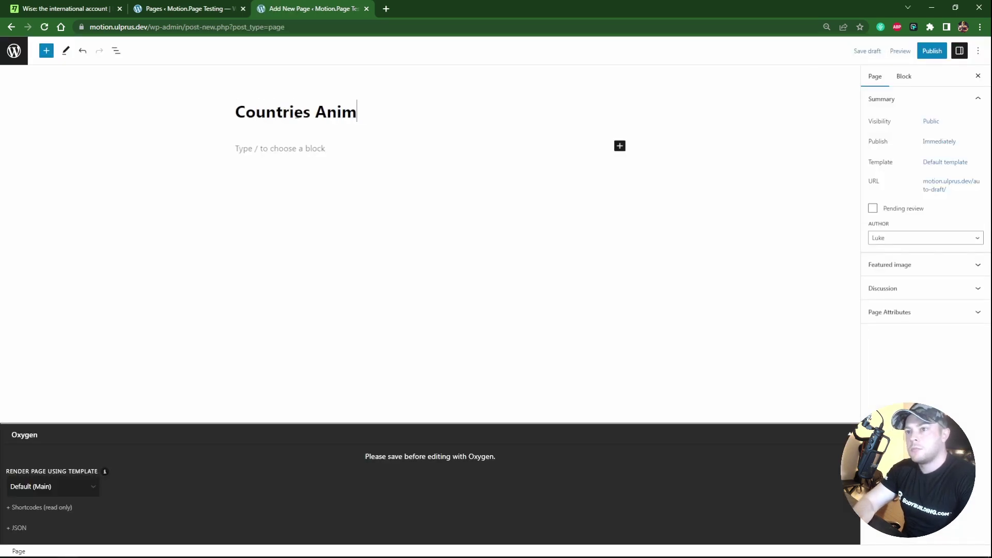
pyautogui.click(932, 50)
pyautogui.click(898, 51)
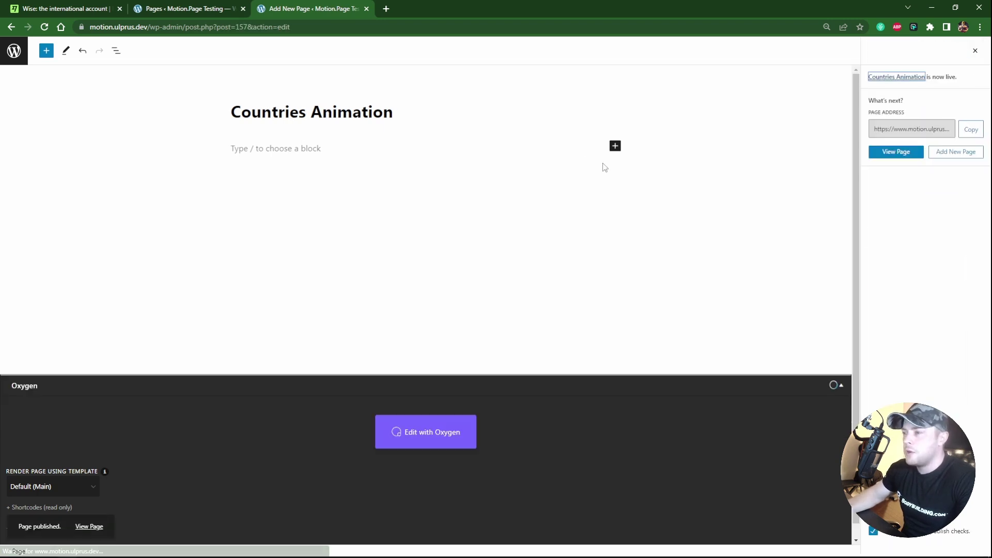
pyautogui.click(436, 444)
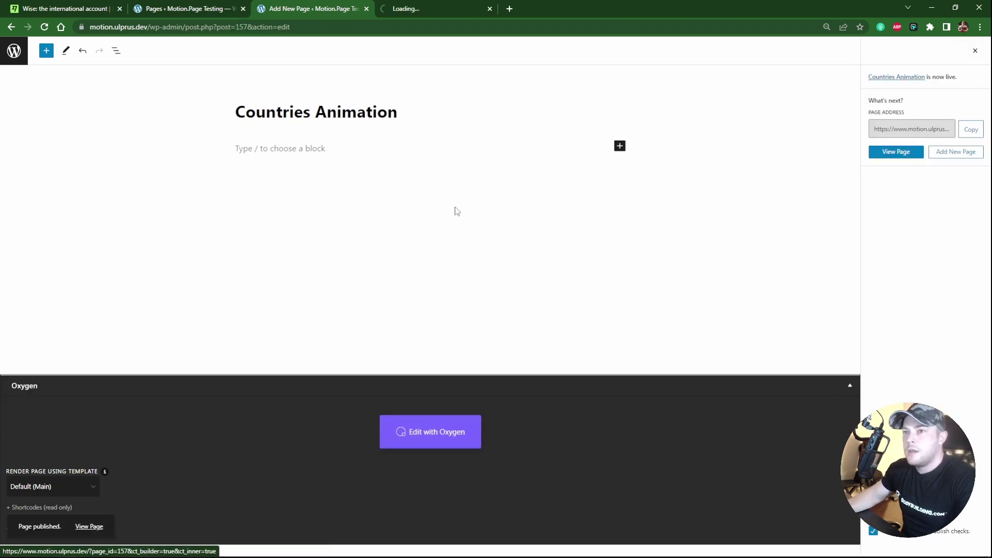
pyautogui.click(436, 8)
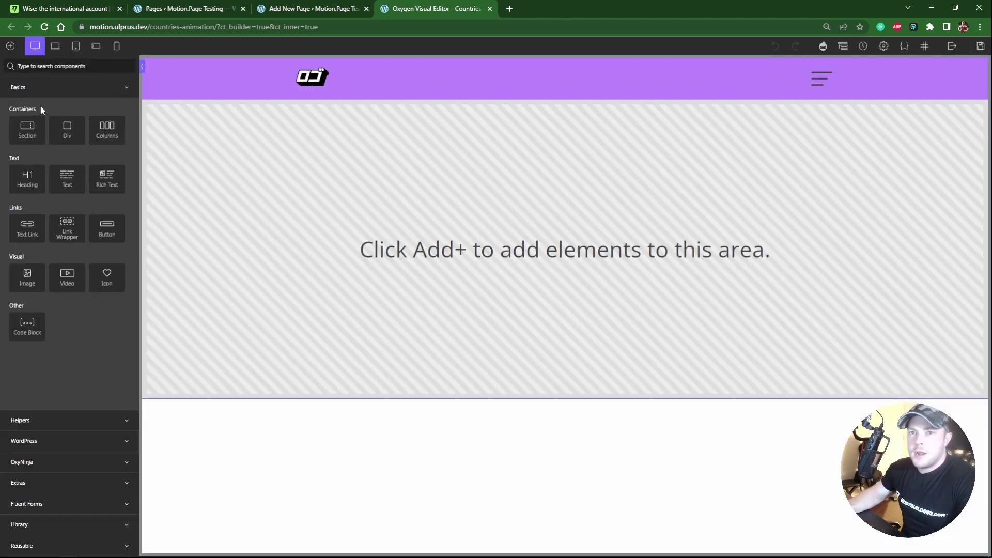
# Insert the Violet design set's Content 16 - Features and Content 12 sections into the page
pyautogui.click(48, 524)
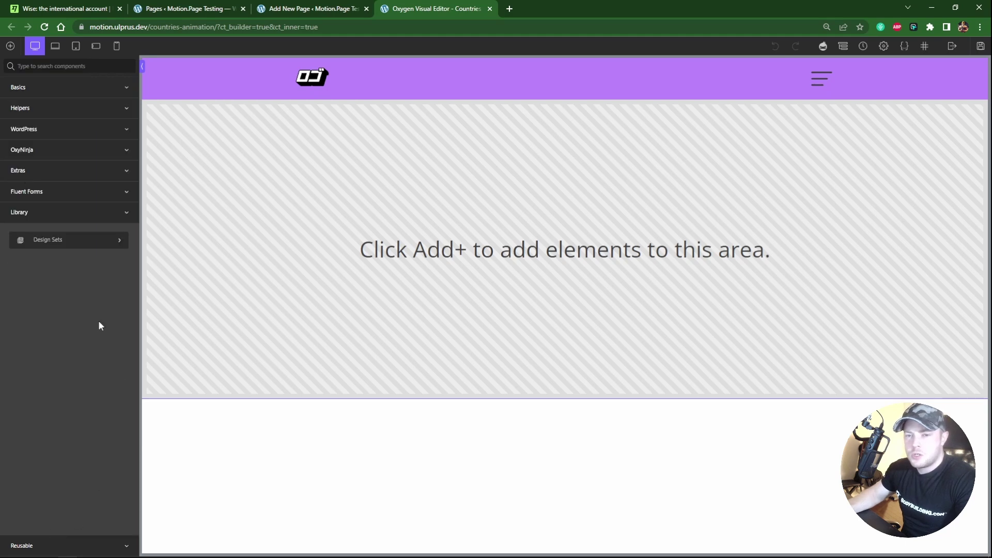
pyautogui.click(52, 240)
pyautogui.click(35, 135)
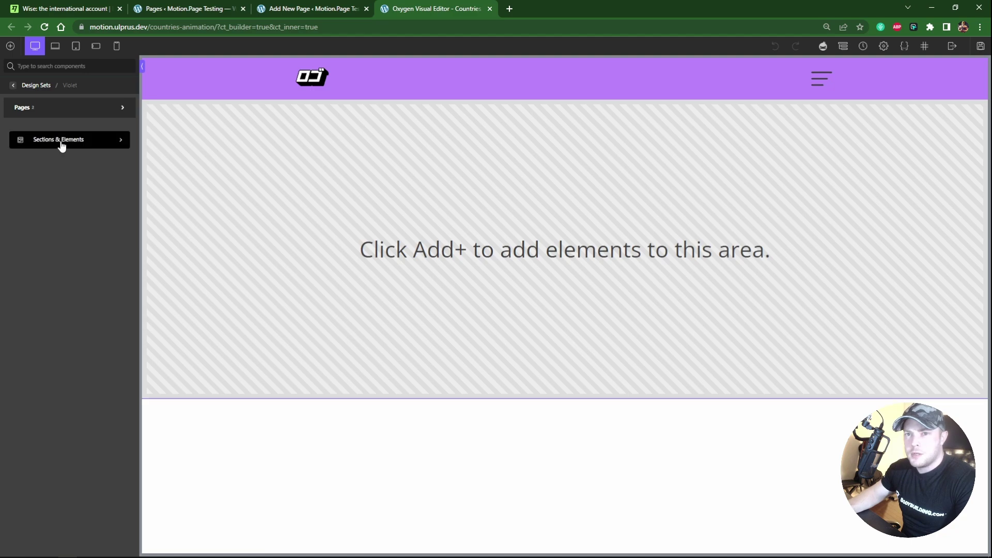
pyautogui.click(60, 143)
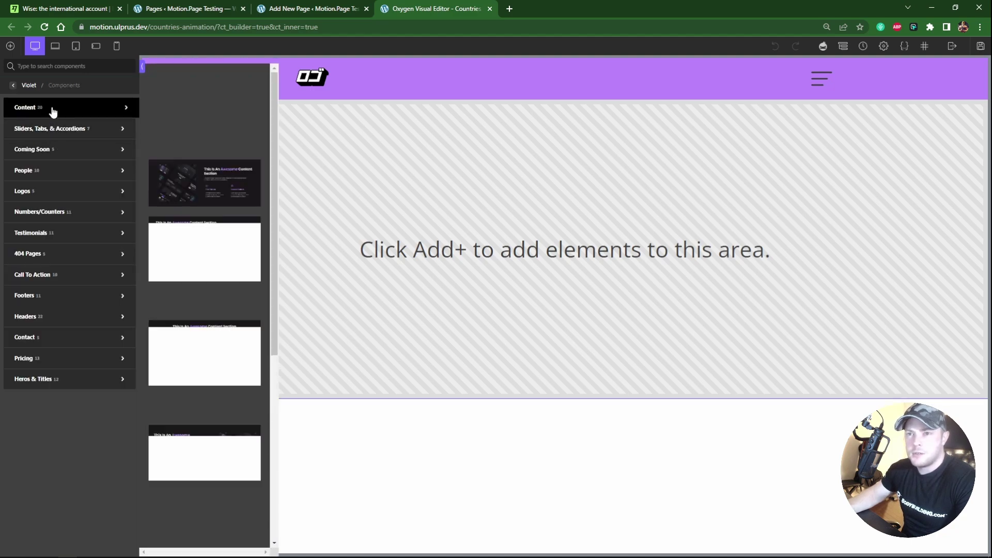
pyautogui.click(203, 197)
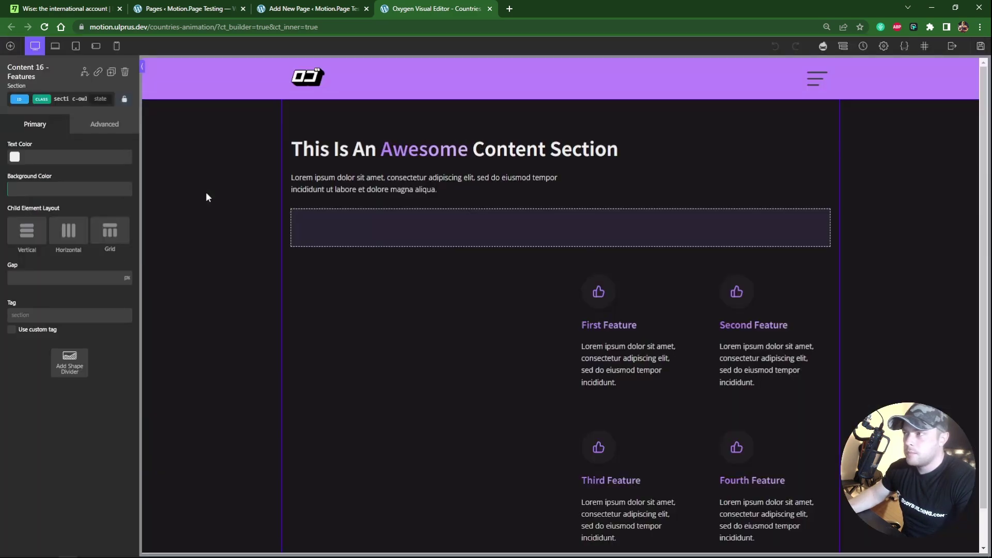
pyautogui.click(10, 46)
pyautogui.click(37, 107)
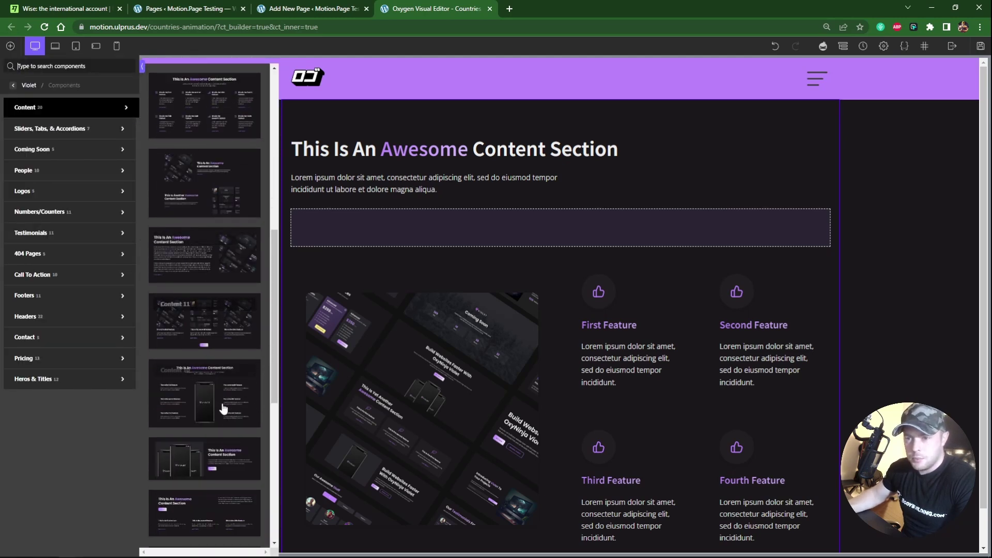
pyautogui.click(216, 266)
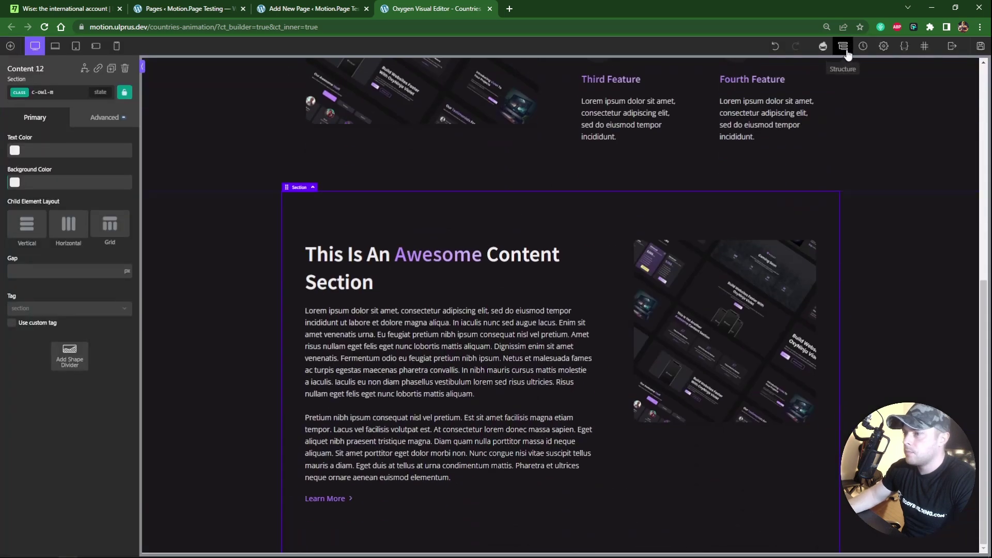
# Select the Inner Content container in the Structure panel and bring up the Basics components
pyautogui.click(844, 48)
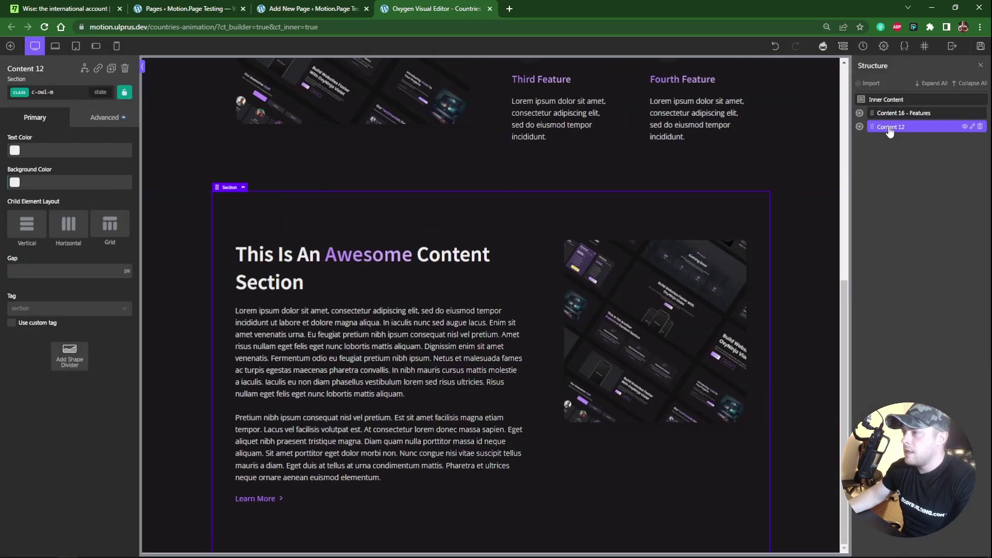
pyautogui.click(886, 99)
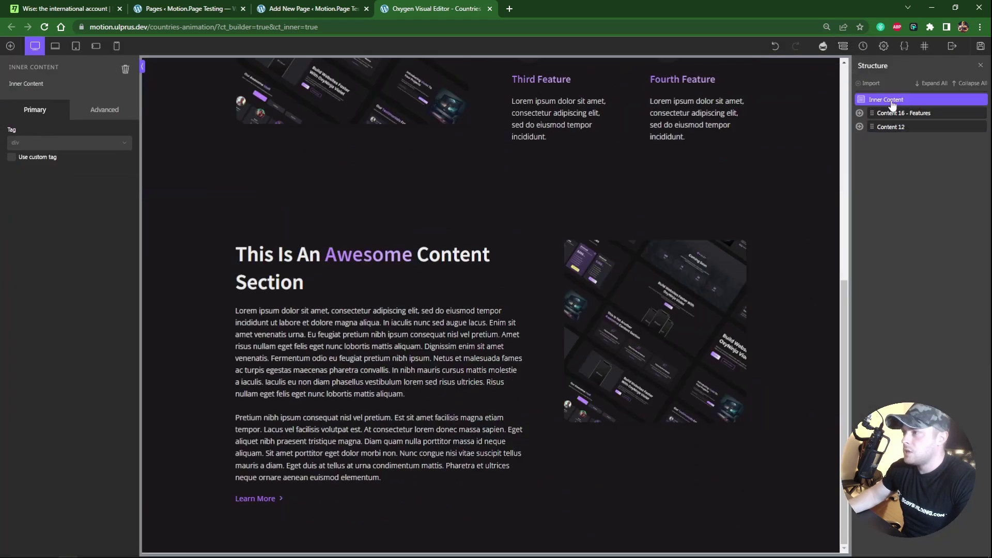
pyautogui.click(11, 48)
pyautogui.click(13, 86)
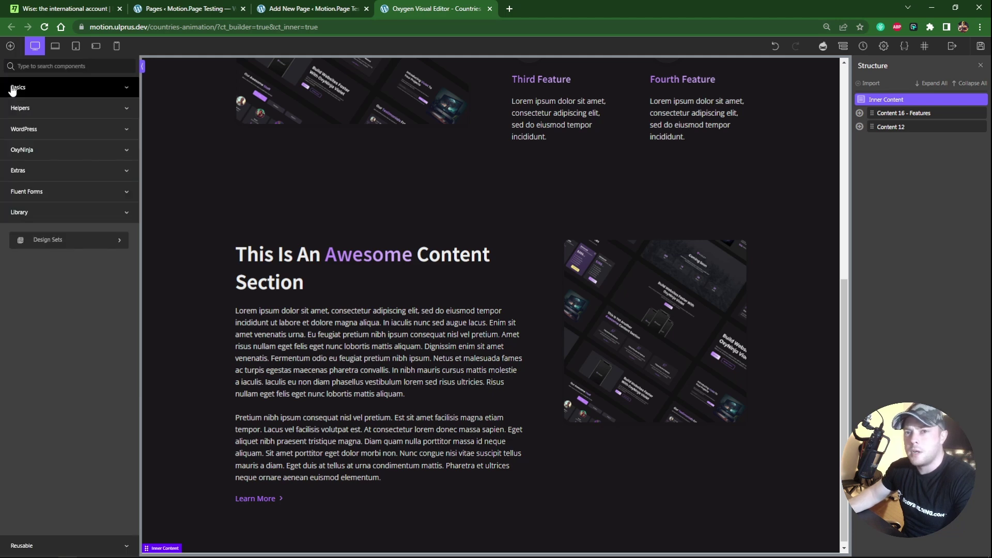
pyautogui.click(29, 92)
# Add a new Section and move it above Content 12 in the structure tree
pyautogui.click(40, 149)
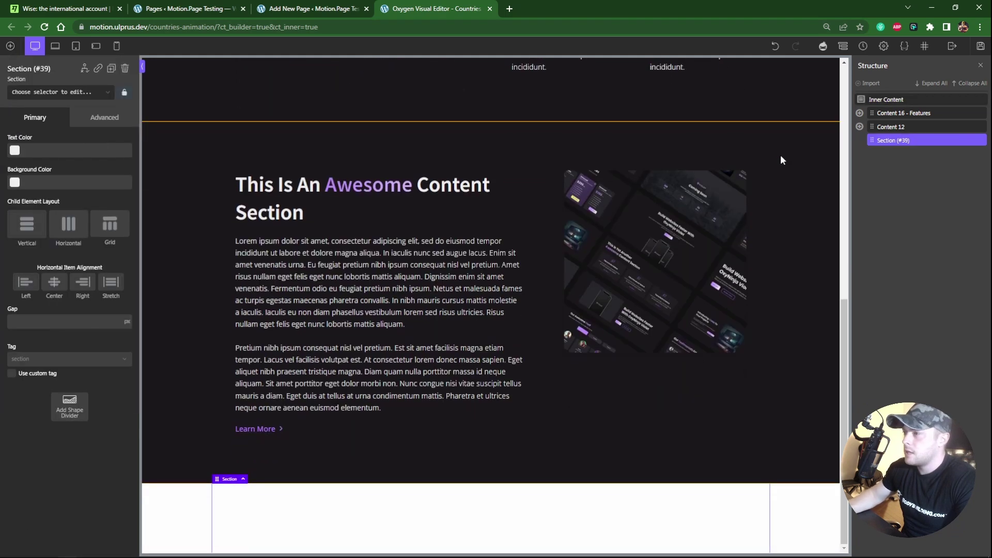
pyautogui.moveTo(870, 149); pyautogui.dragTo(873, 127)
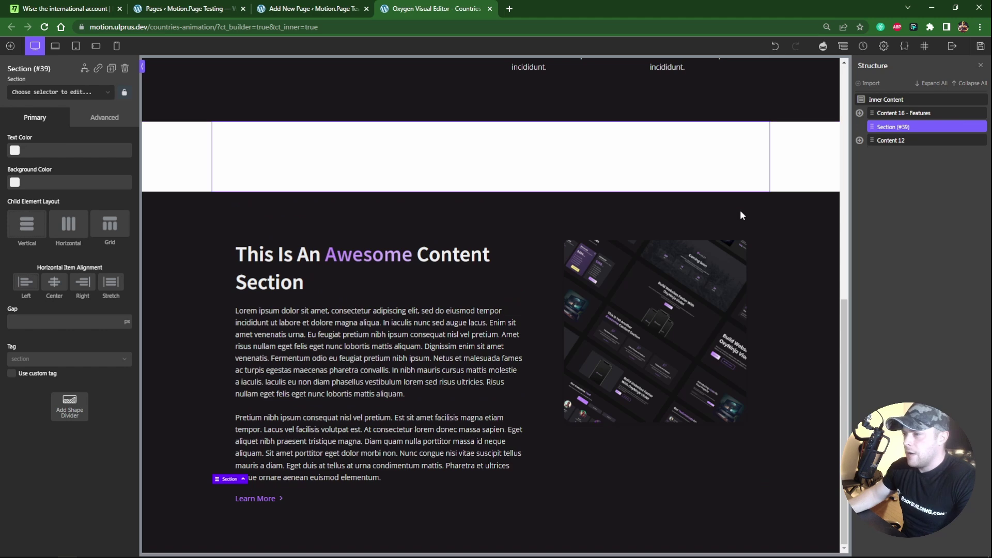
pyautogui.scroll(1, 678, 245)
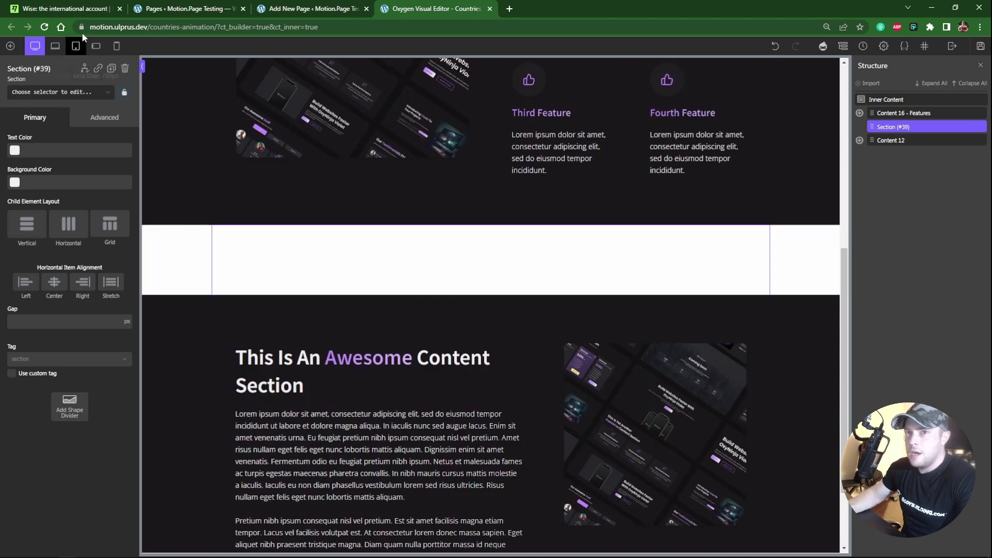
pyautogui.click(73, 8)
pyautogui.scroll(3, 470, 252)
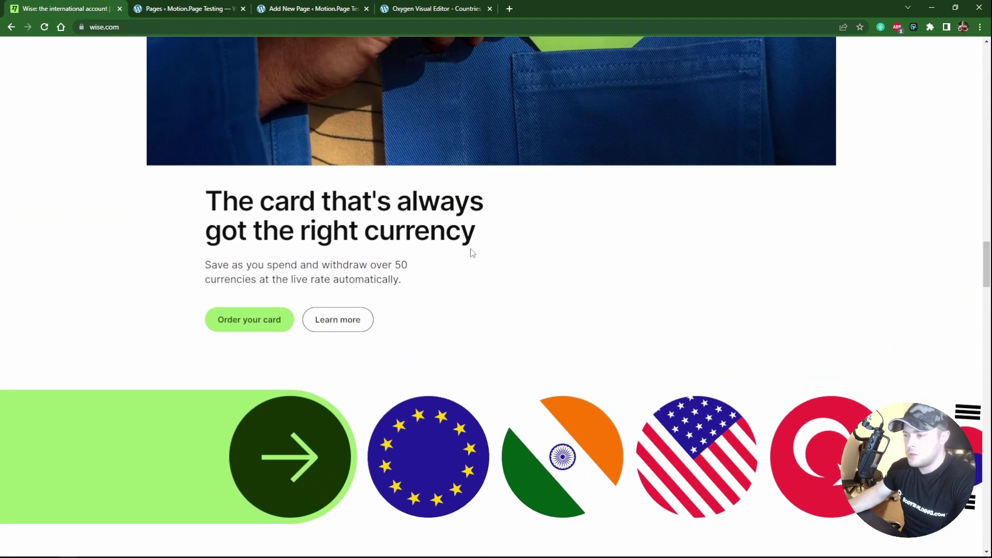
pyautogui.scroll(-1, 513, 347)
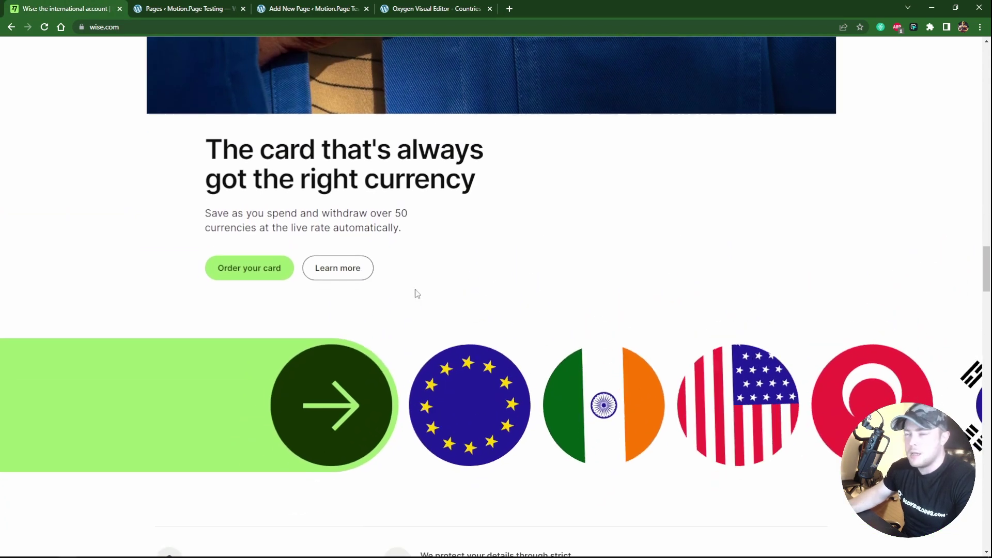
pyautogui.click(435, 9)
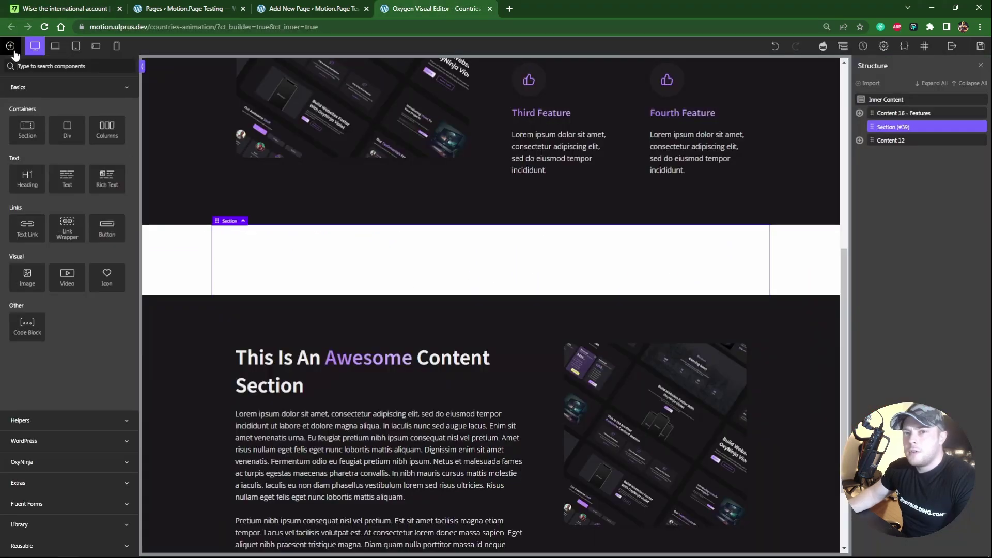
# Place an empty Div inside the new section and reselect the section
pyautogui.click(67, 130)
pyautogui.click(859, 127)
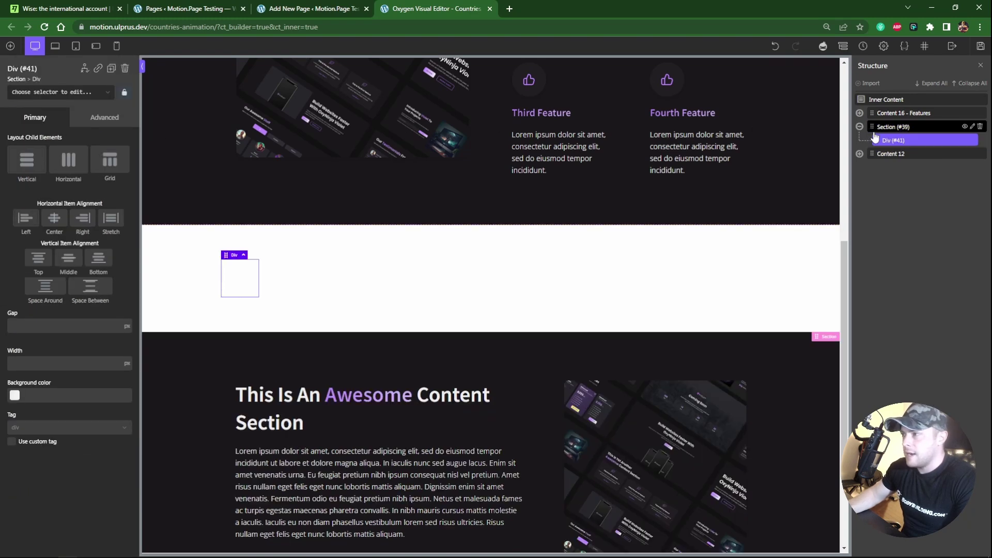
pyautogui.click(620, 242)
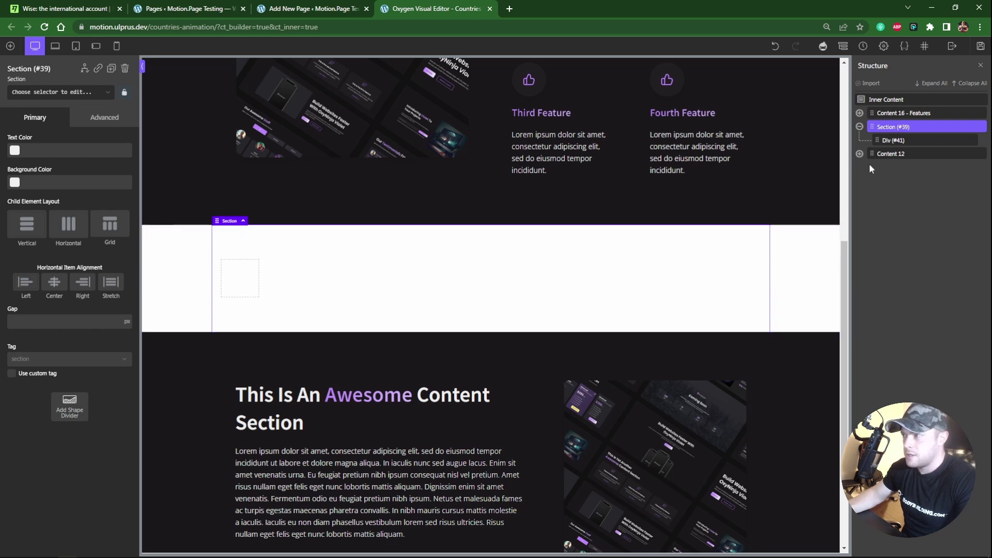
pyautogui.click(61, 7)
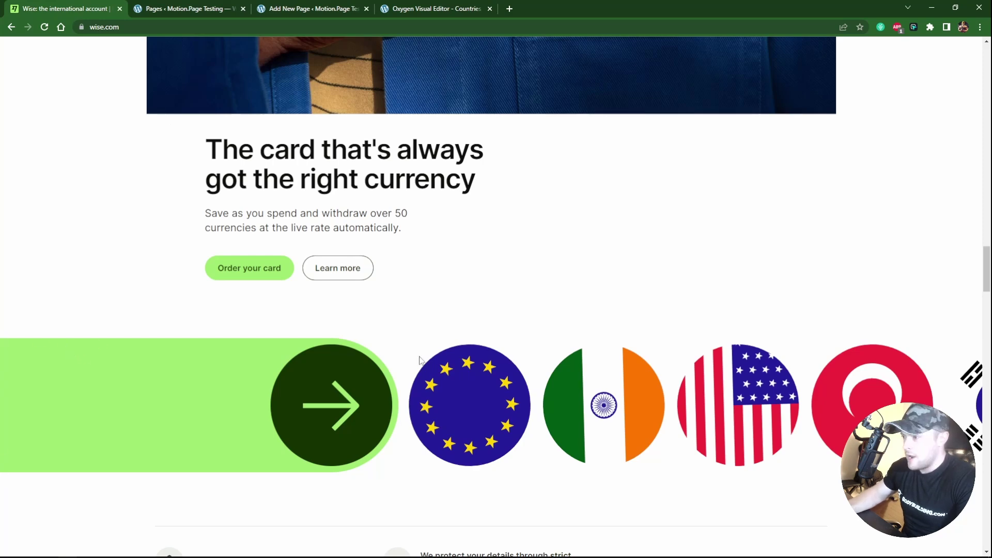
pyautogui.click(416, 9)
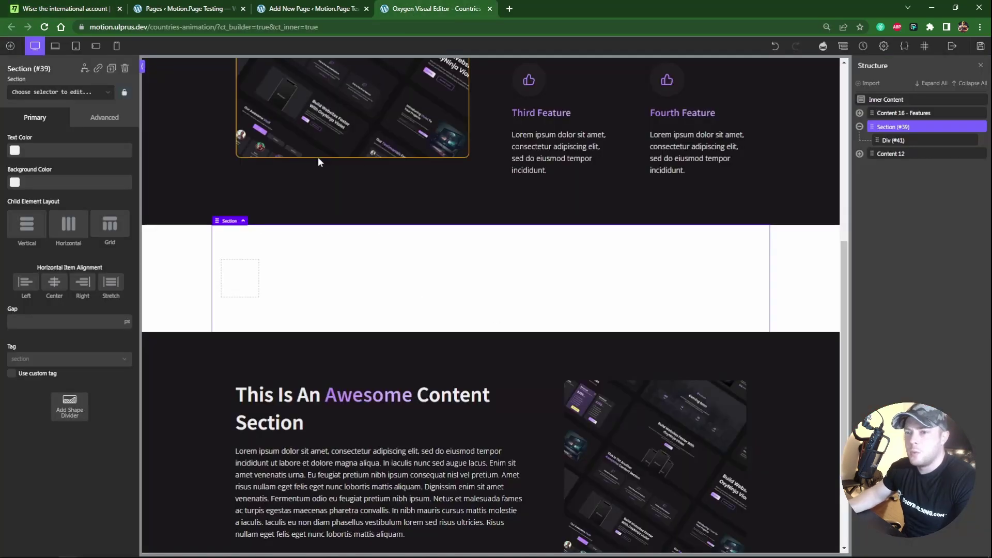
# Set the section's container width to full width
pyautogui.click(104, 119)
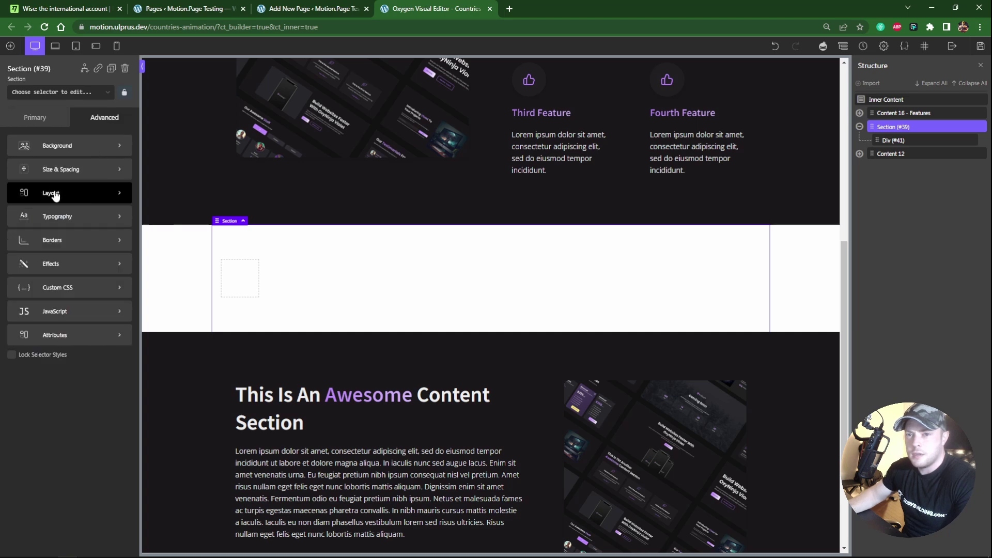
pyautogui.click(56, 169)
pyautogui.click(37, 314)
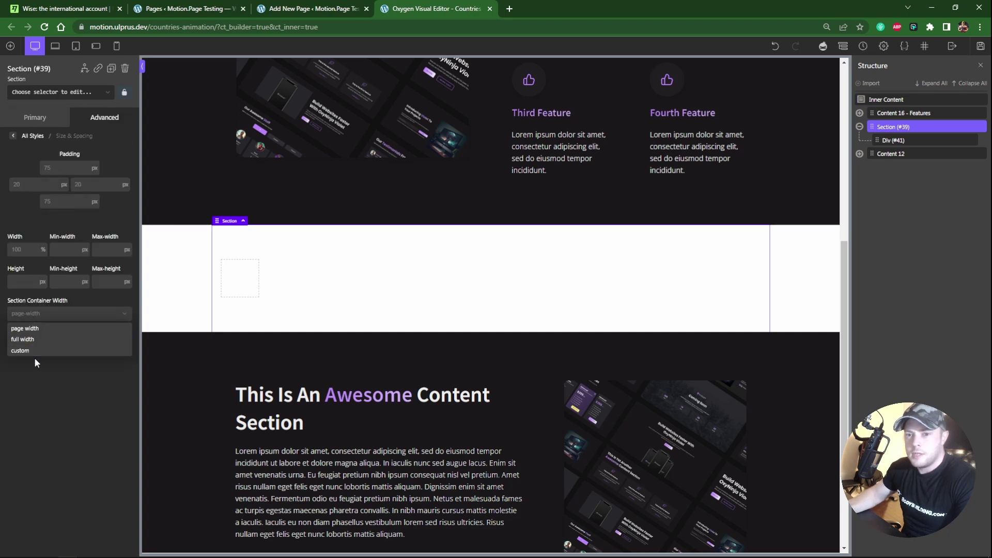
pyautogui.click(22, 339)
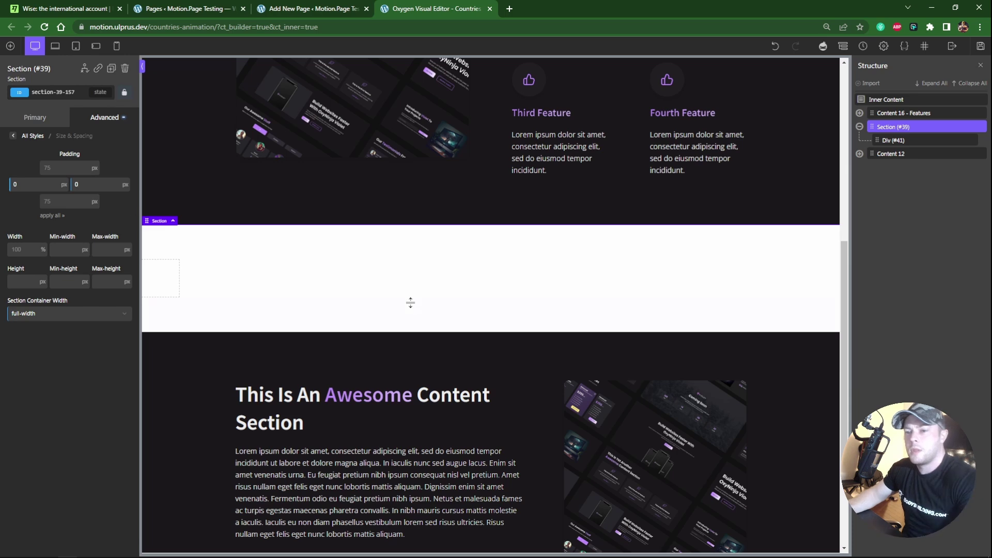
# Rename the Div 'Flex Container' and lay its children out horizontally, middle-aligned
pyautogui.click(894, 140)
pyautogui.doubleClick(898, 140)
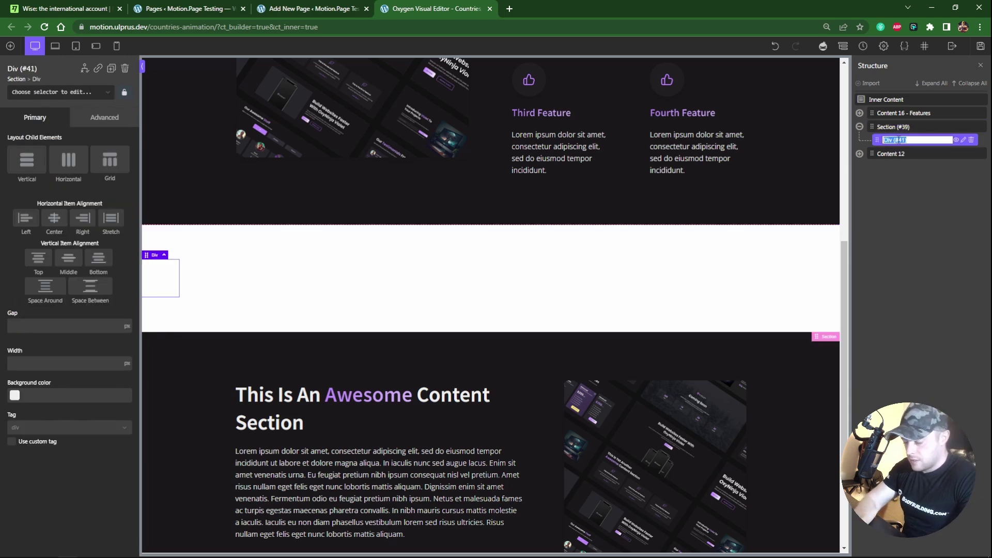
pyautogui.write('Containe')
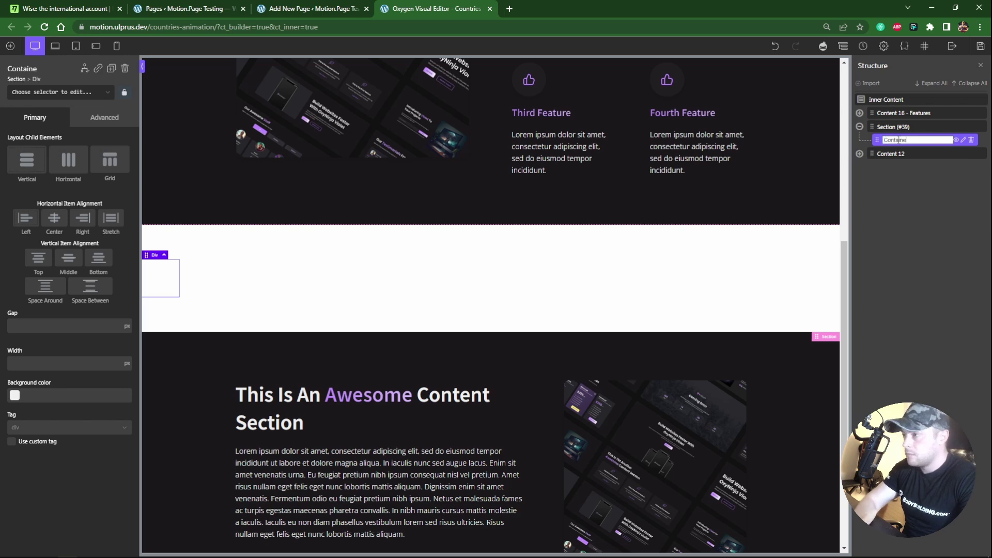
pyautogui.write('r')
pyautogui.press('Home')
pyautogui.write('Flex')
pyautogui.press('Return')
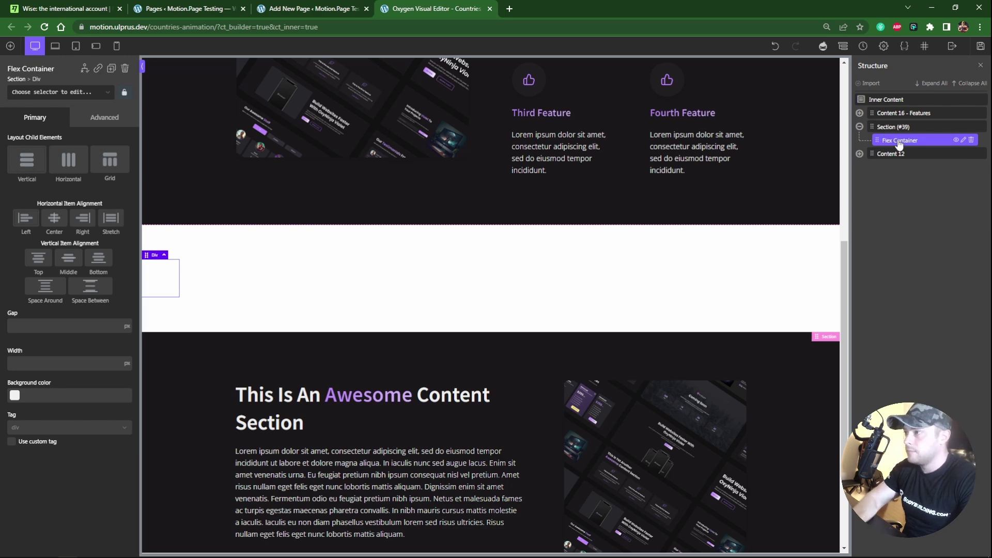
pyautogui.click(71, 167)
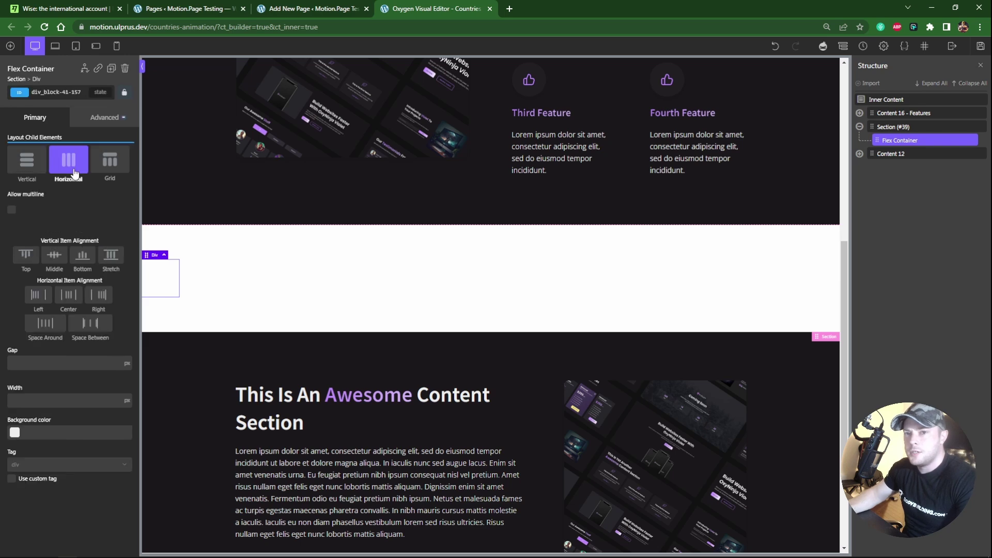
pyautogui.click(55, 256)
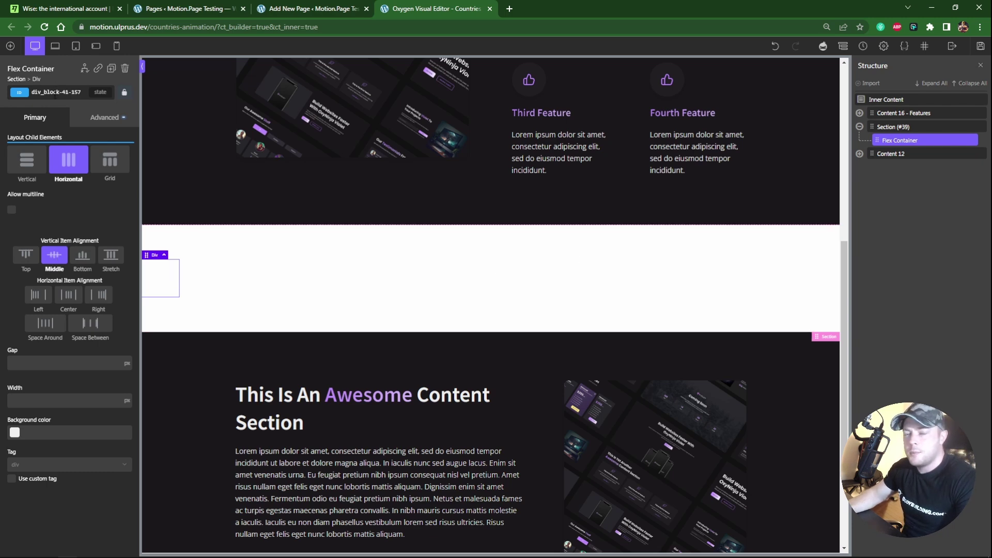
# Set the Flex Container's width to 100% and check the Wise flag strip
pyautogui.click(100, 120)
pyautogui.click(65, 170)
pyautogui.moveTo(44, 249)
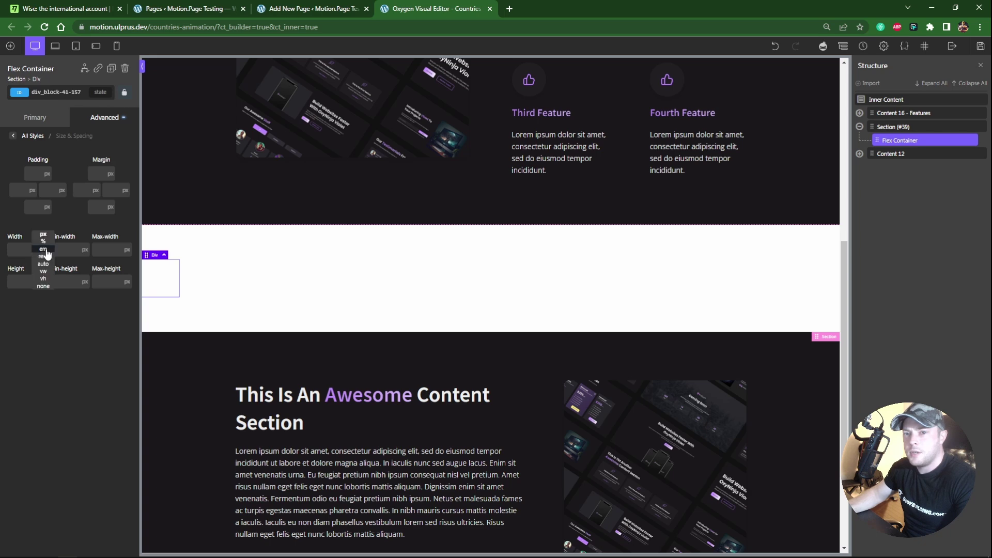
pyautogui.write('00')
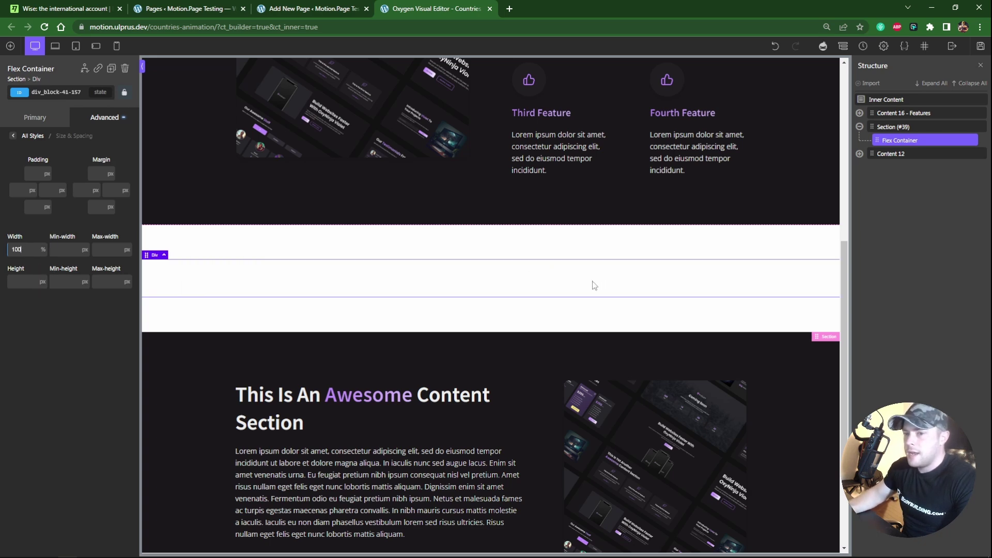
pyautogui.hotkey('ctrl', '1')
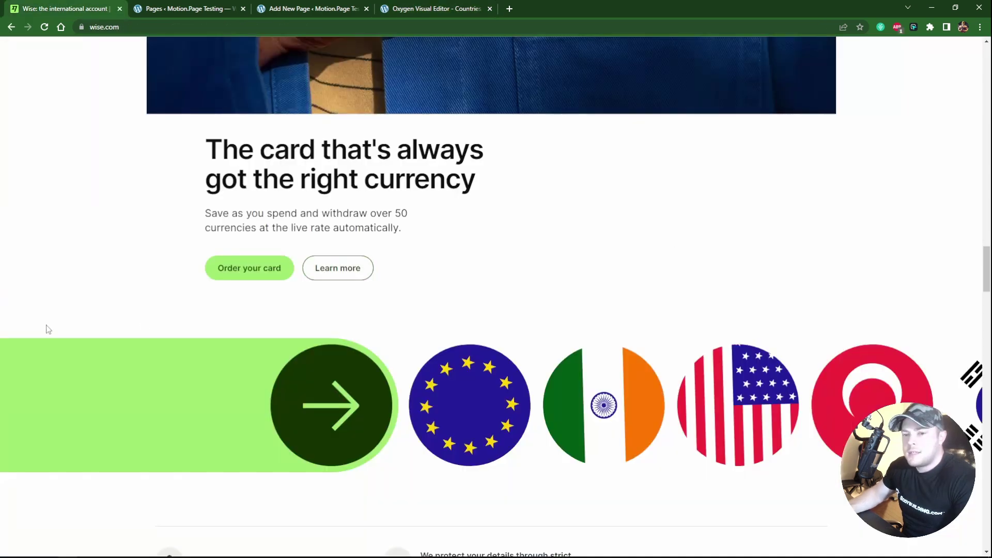
# Add a 30vw-wide div named 'Arrow Container' inside the Flex Container
pyautogui.click(395, 6)
pyautogui.click(9, 46)
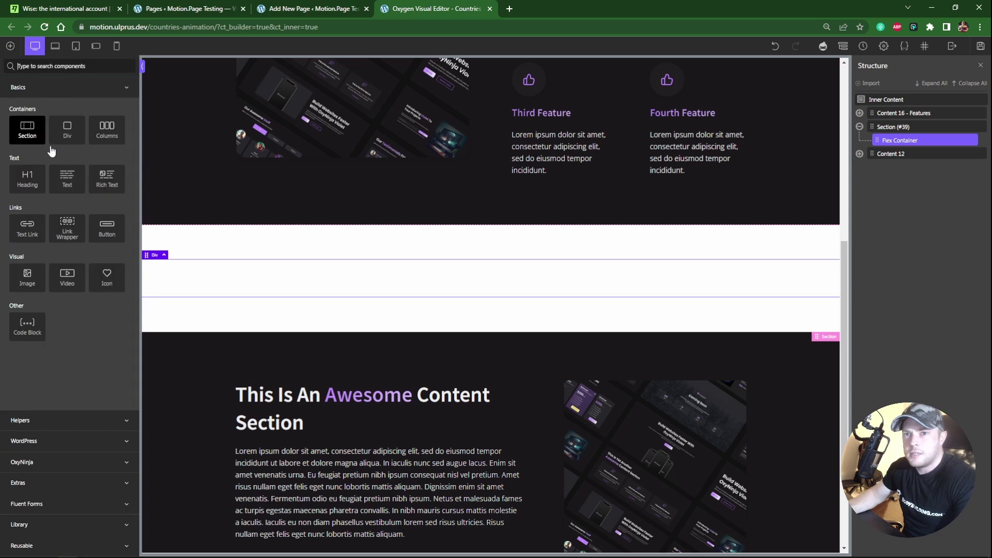
pyautogui.click(66, 130)
pyautogui.doubleClick(902, 154)
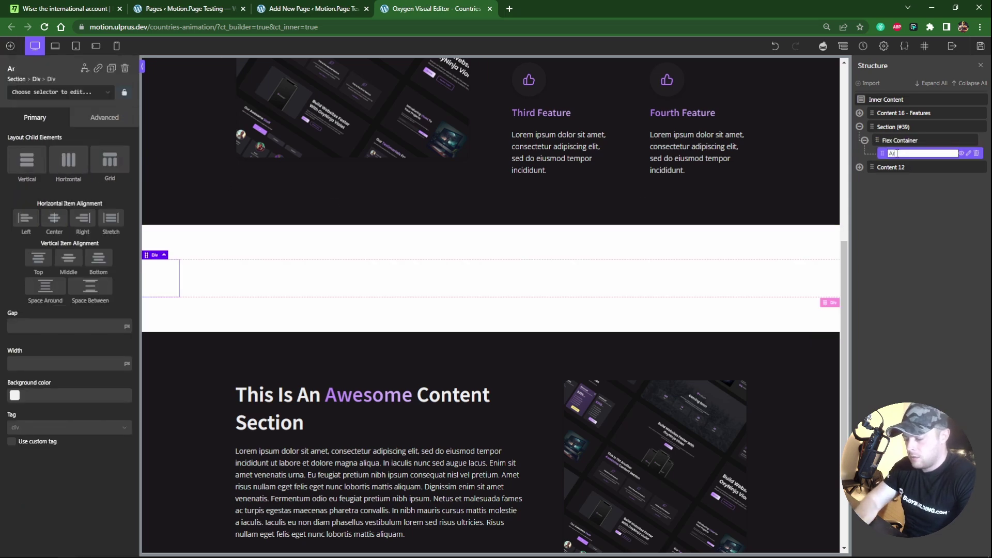
pyautogui.write('Container')
pyautogui.press('Return')
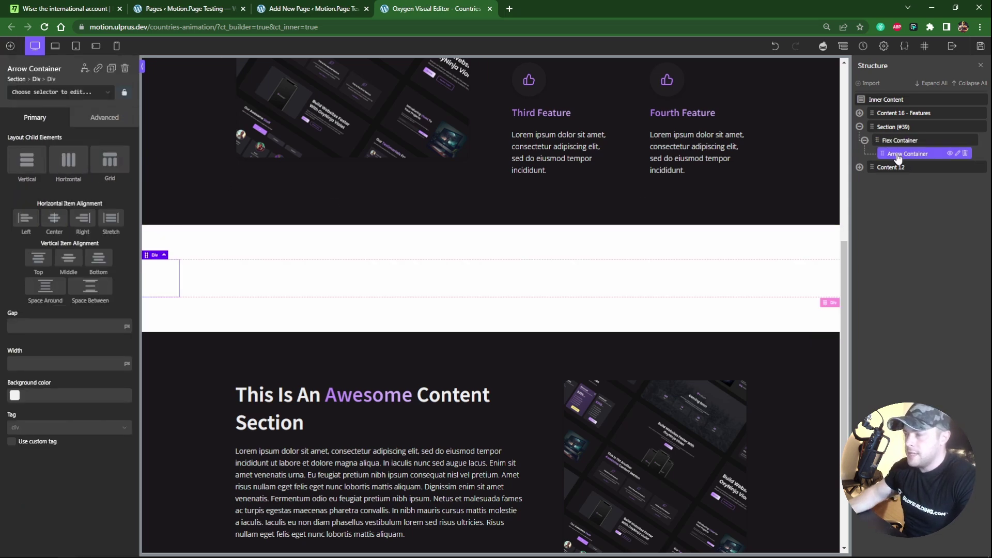
pyautogui.click(104, 118)
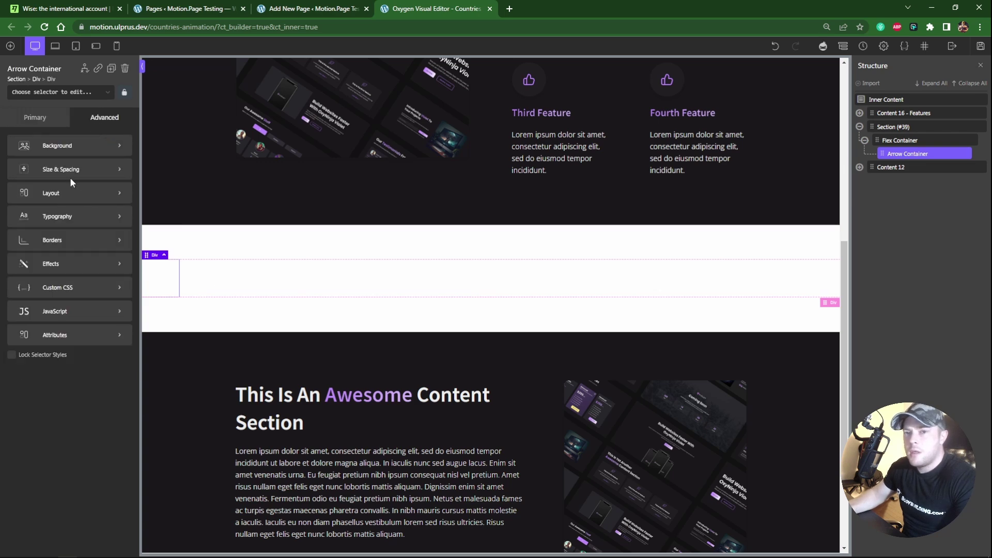
pyautogui.click(70, 176)
pyautogui.click(42, 250)
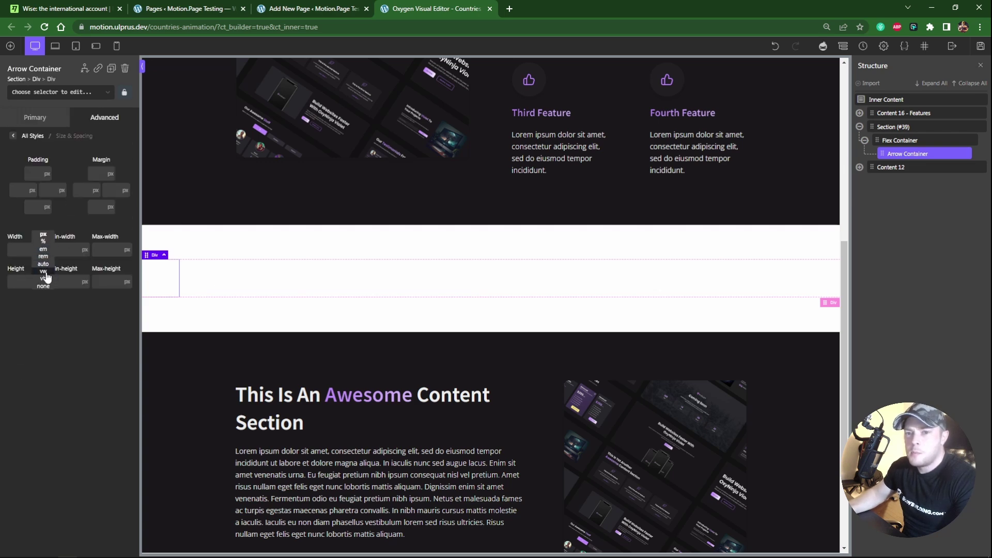
pyautogui.click(45, 278)
pyautogui.click(22, 246)
pyautogui.write('30')
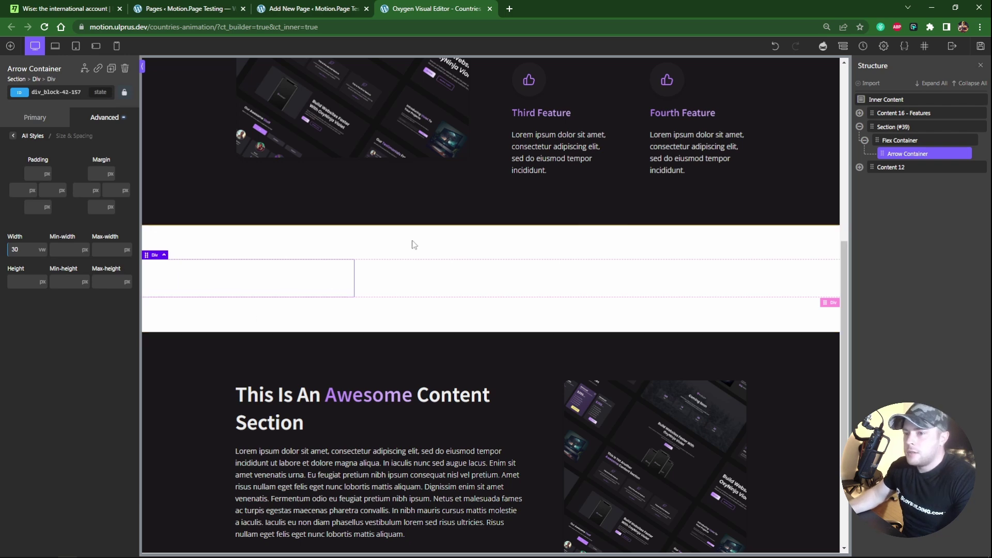
# Add an OxyNinja Core Arrow-1-Right icon with a solid violet - Primary Hover background
pyautogui.click(9, 46)
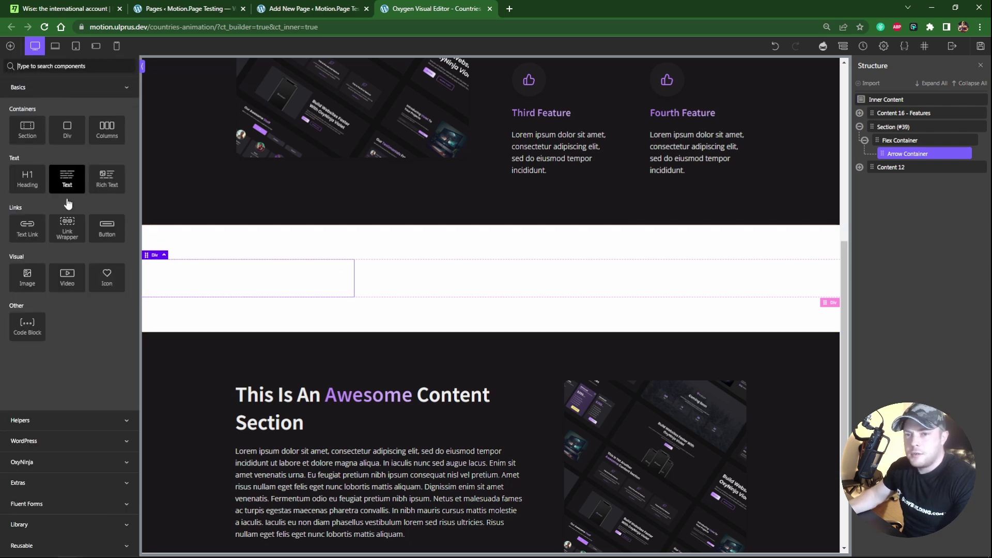
pyautogui.click(107, 278)
pyautogui.click(58, 251)
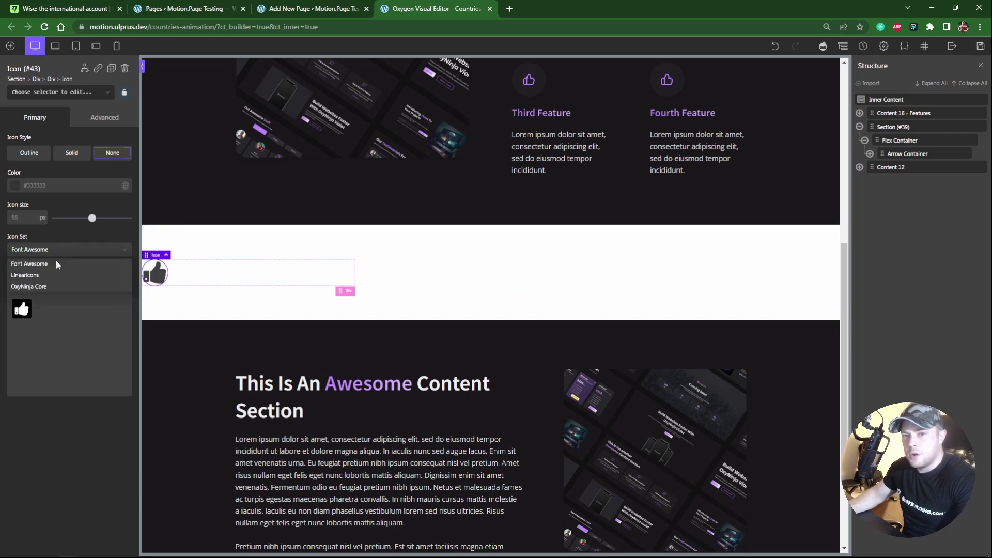
pyautogui.click(57, 287)
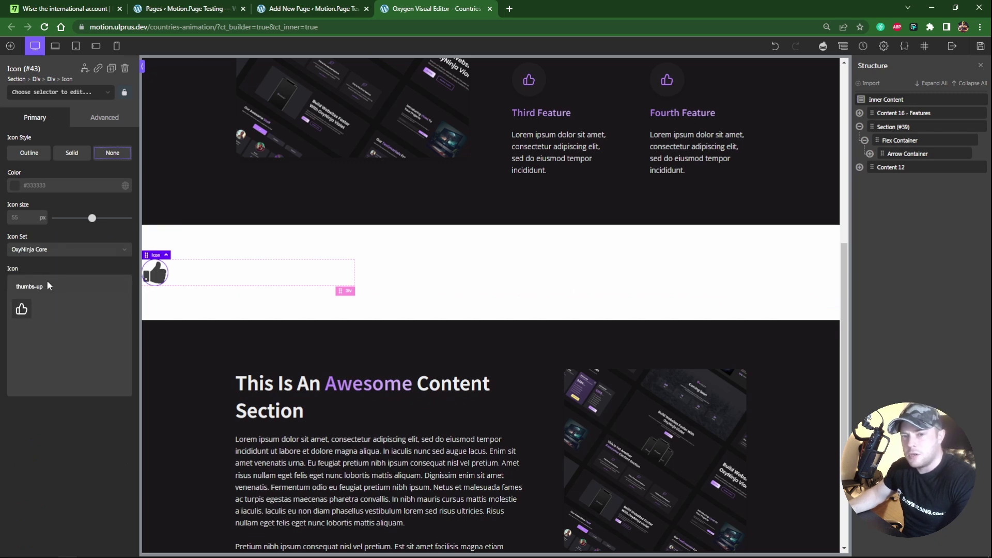
pyautogui.tripleClick(49, 287)
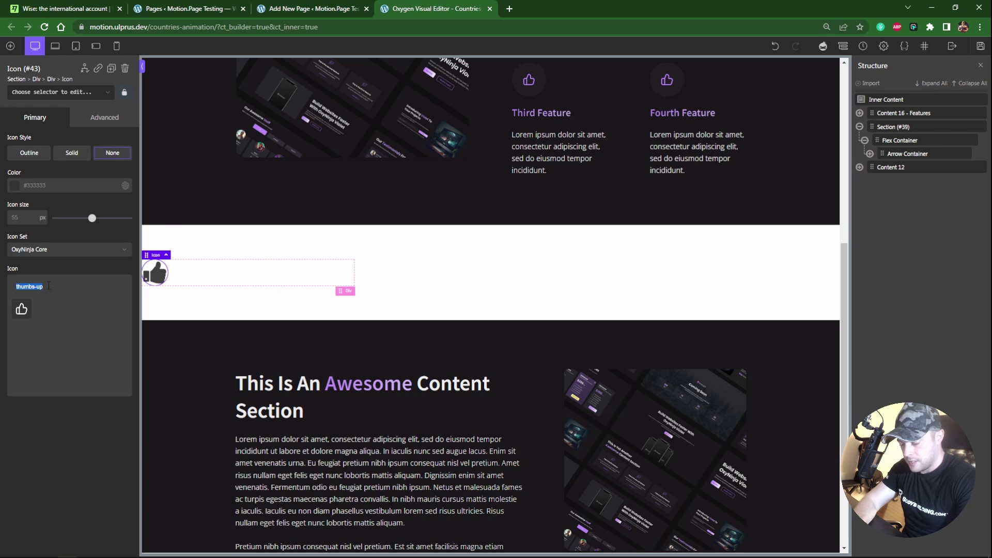
pyautogui.write('right')
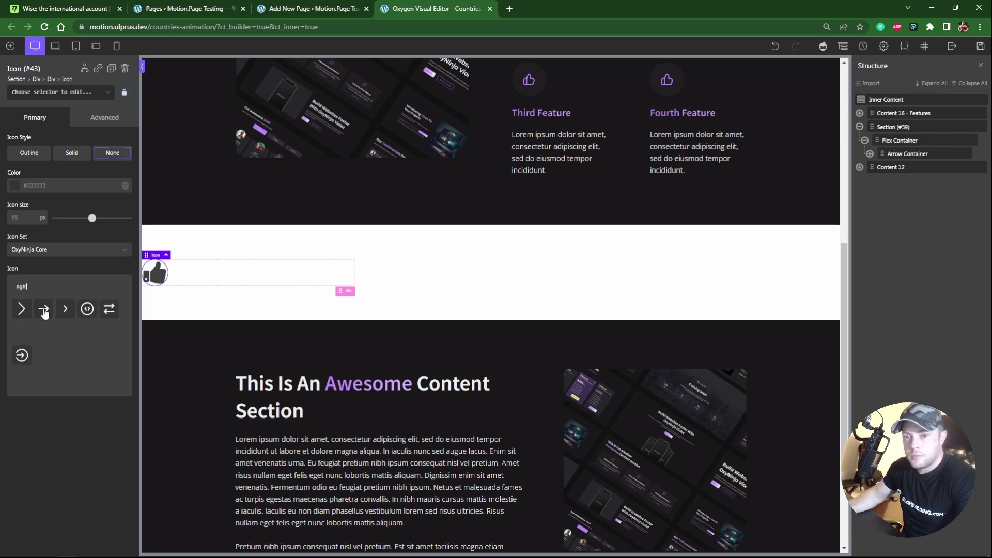
pyautogui.click(43, 309)
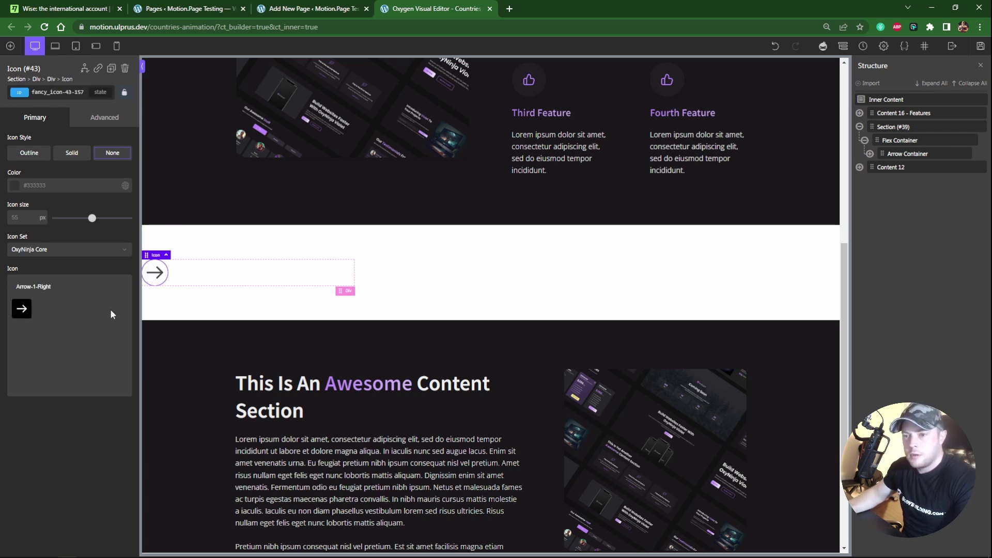
pyautogui.click(73, 157)
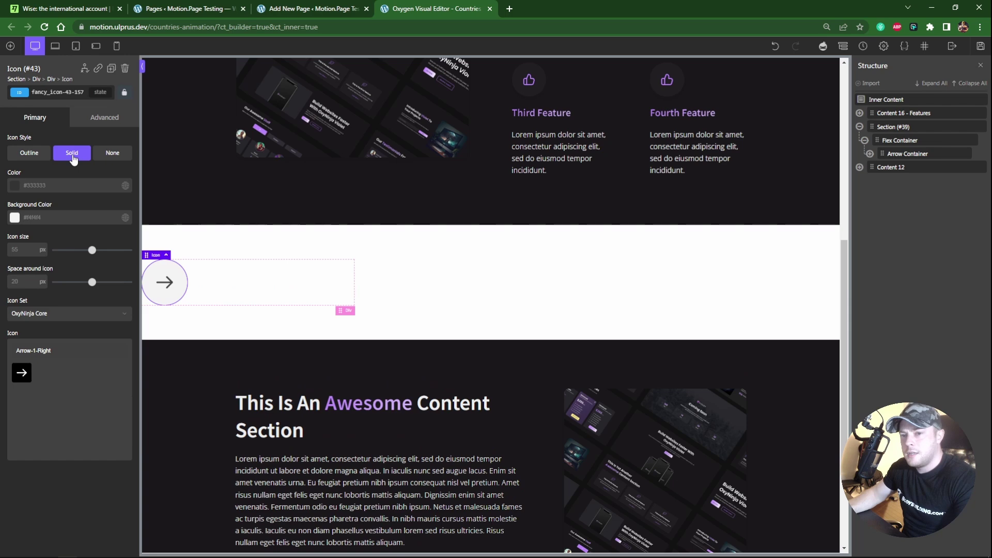
pyautogui.click(15, 219)
pyautogui.click(31, 373)
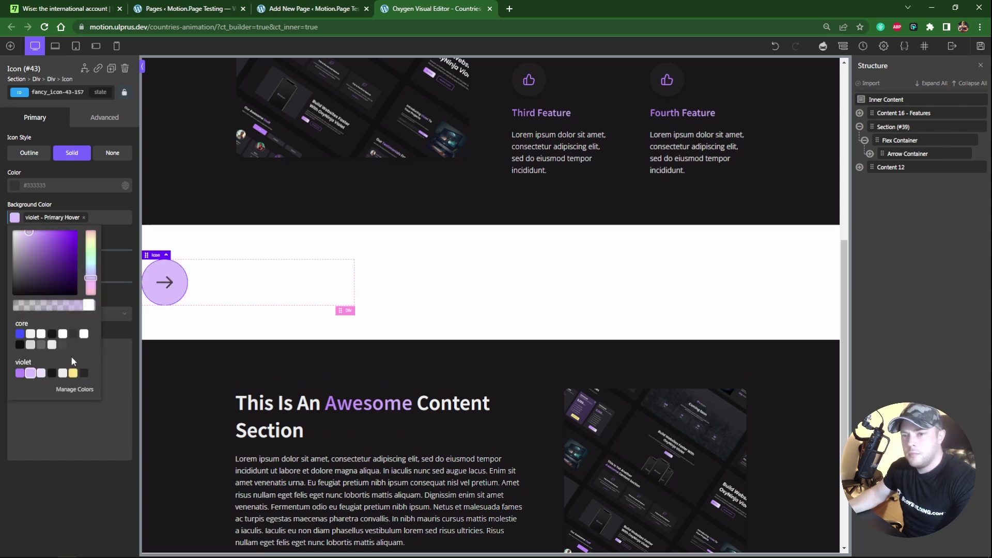
pyautogui.click(299, 290)
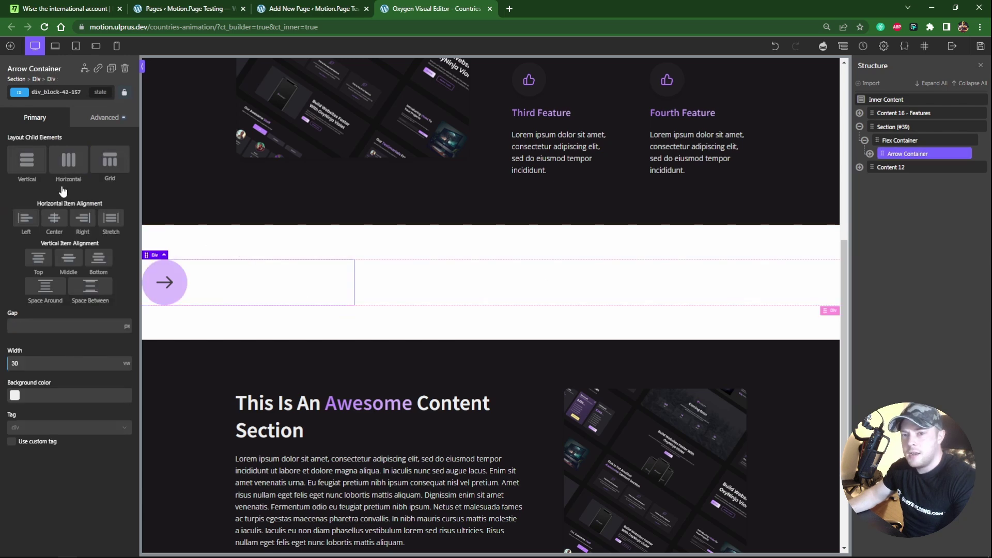
# Fill the Arrow Container with violet - Primary and give it the c-padding-xs class
pyautogui.click(14, 395)
pyautogui.scroll(-1, 31, 480)
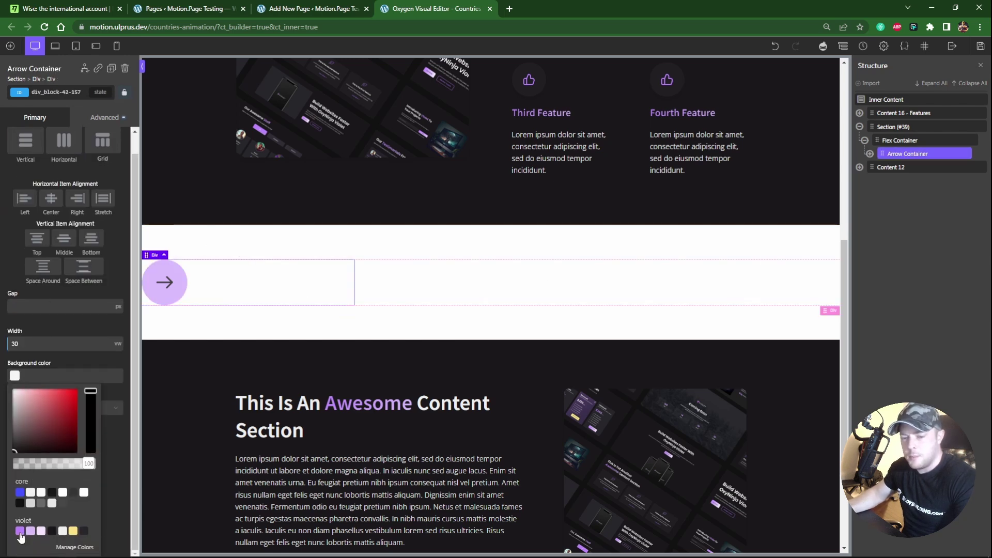
pyautogui.click(20, 531)
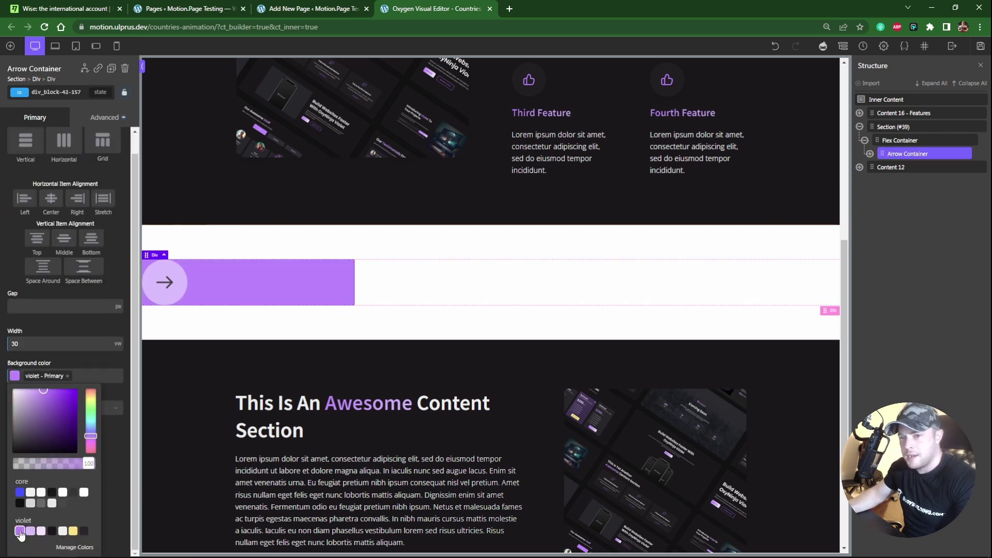
pyautogui.click(272, 284)
pyautogui.click(54, 93)
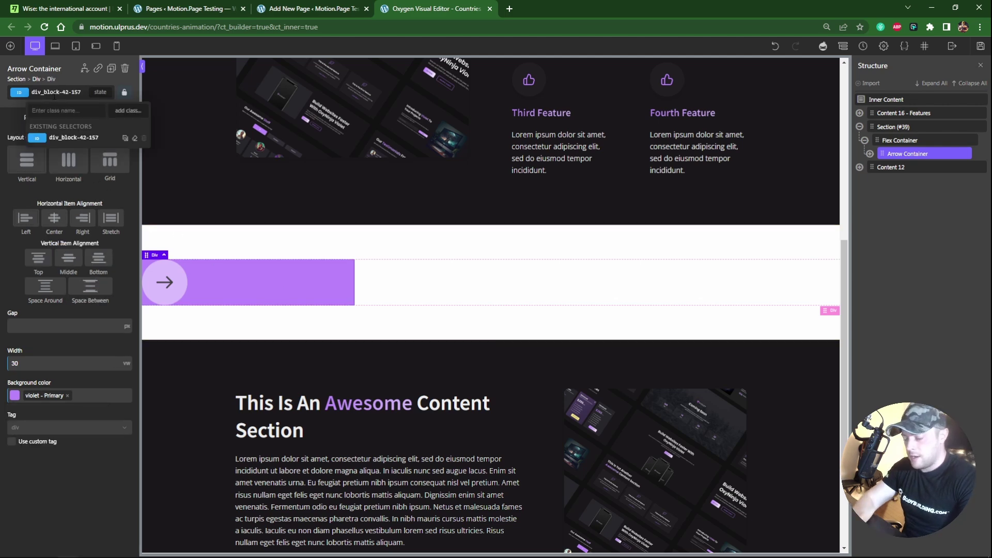
pyautogui.write('padding-xs')
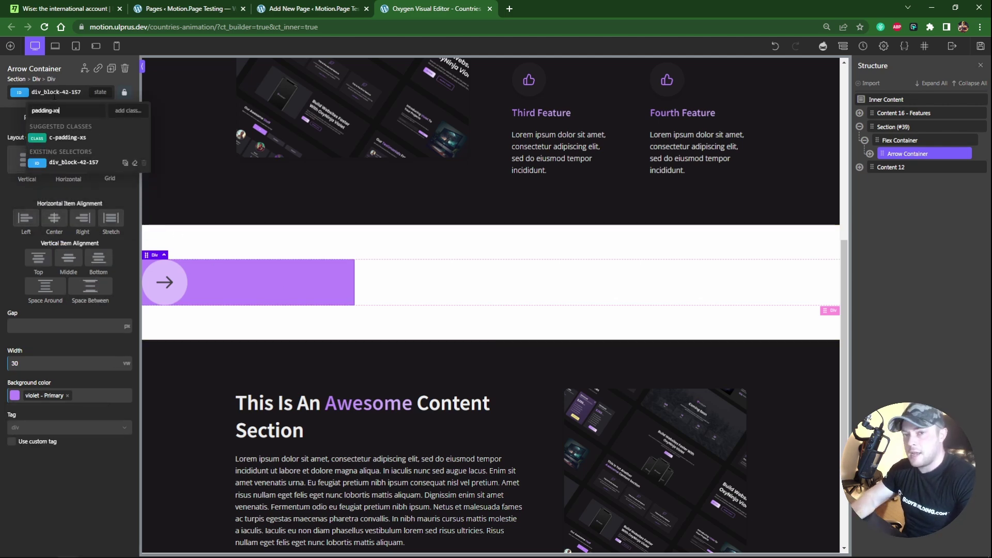
pyautogui.click(77, 141)
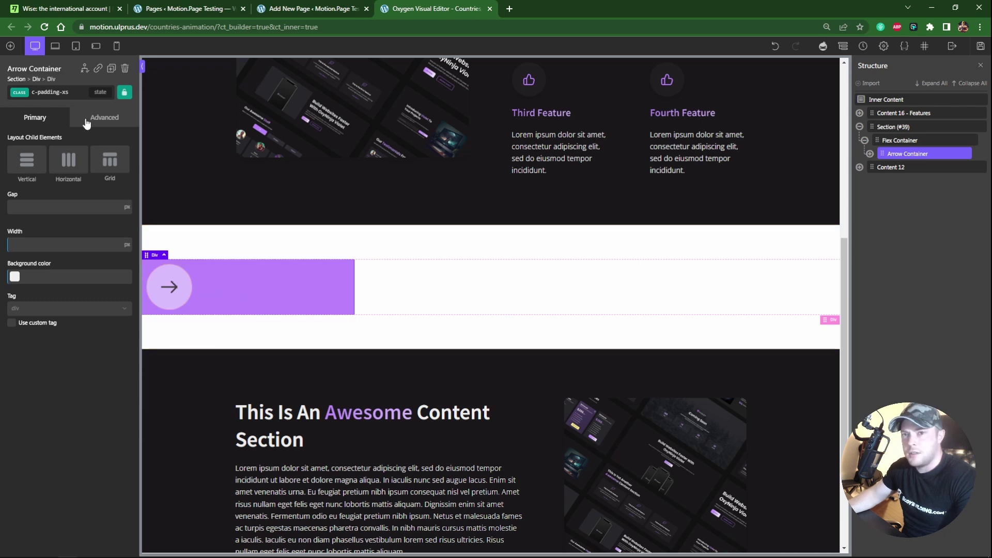
pyautogui.click(49, 92)
pyautogui.click(68, 137)
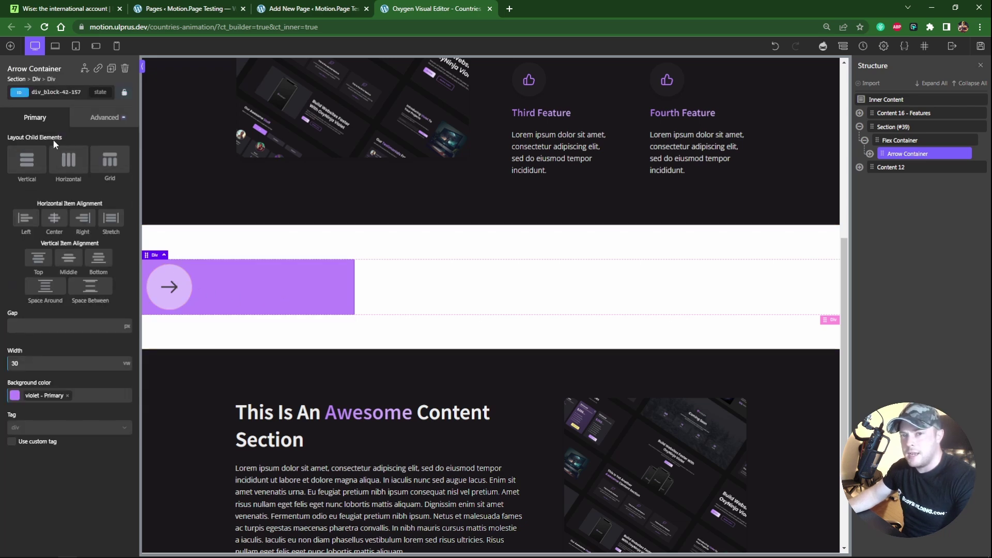
# Lay the container out horizontally, right-aligned, and enlarge the arrow icon to 200
pyautogui.click(69, 168)
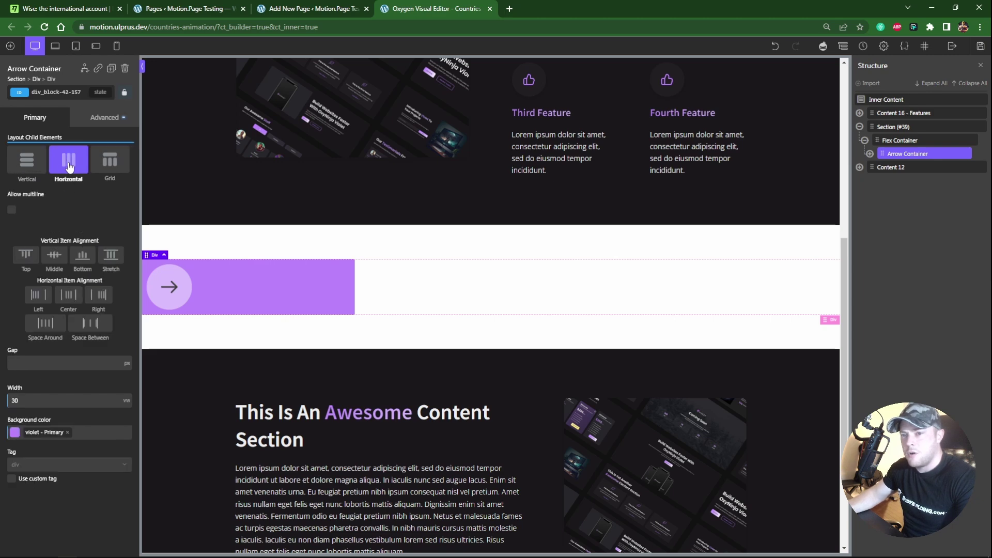
pyautogui.click(101, 295)
pyautogui.click(331, 289)
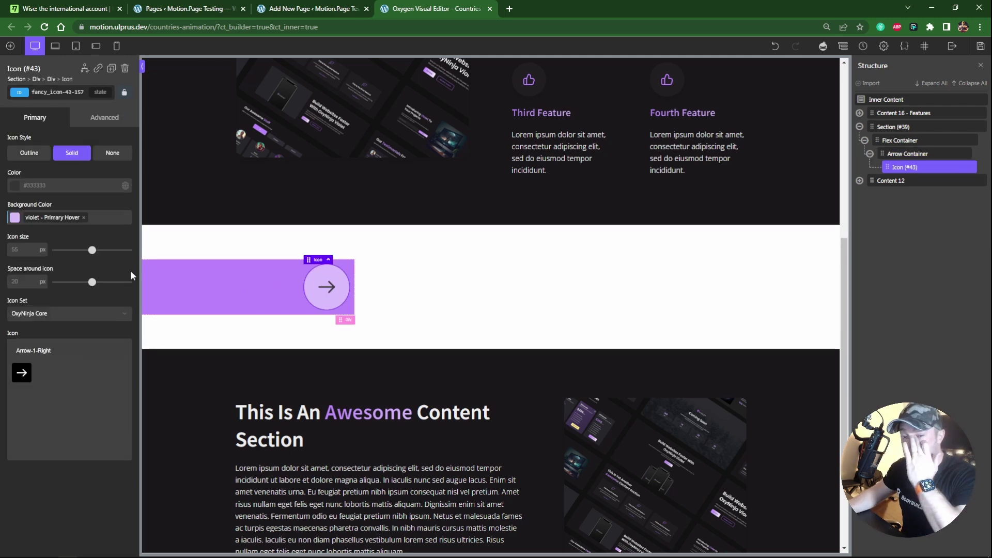
pyautogui.click(28, 249)
pyautogui.write('200')
pyautogui.click(340, 278)
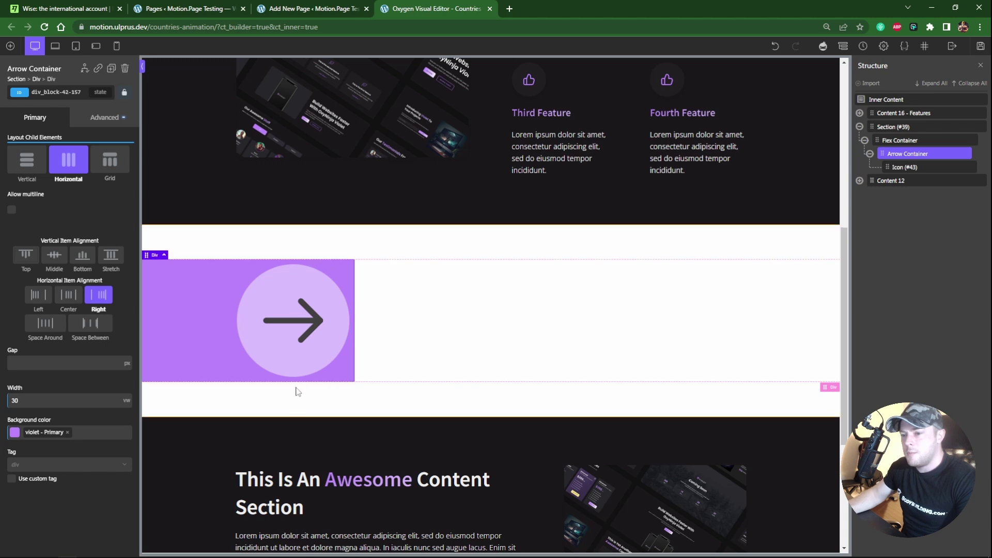
# Give the Arrow Container 1000 px top-right and bottom-right radii, then view the Wise flags
pyautogui.click(104, 118)
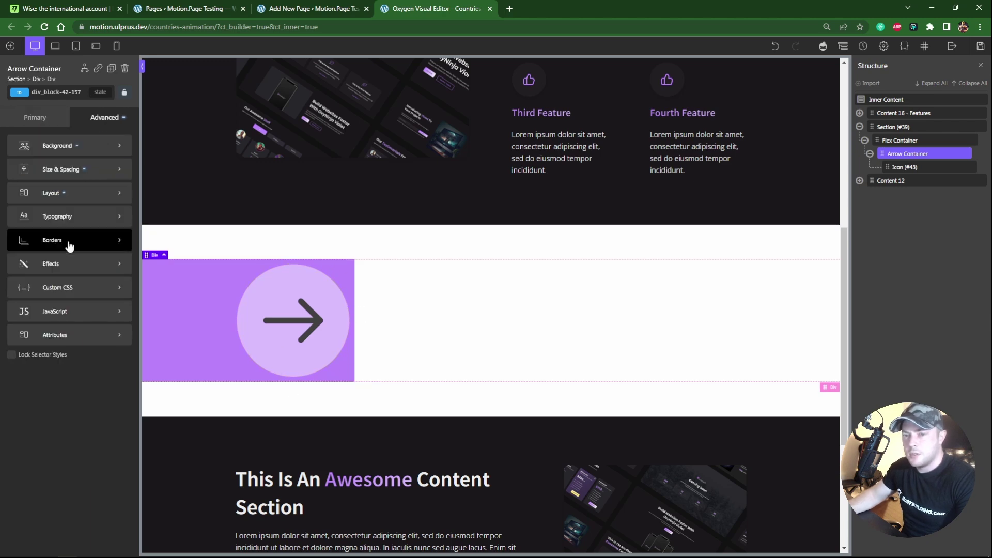
pyautogui.click(66, 221)
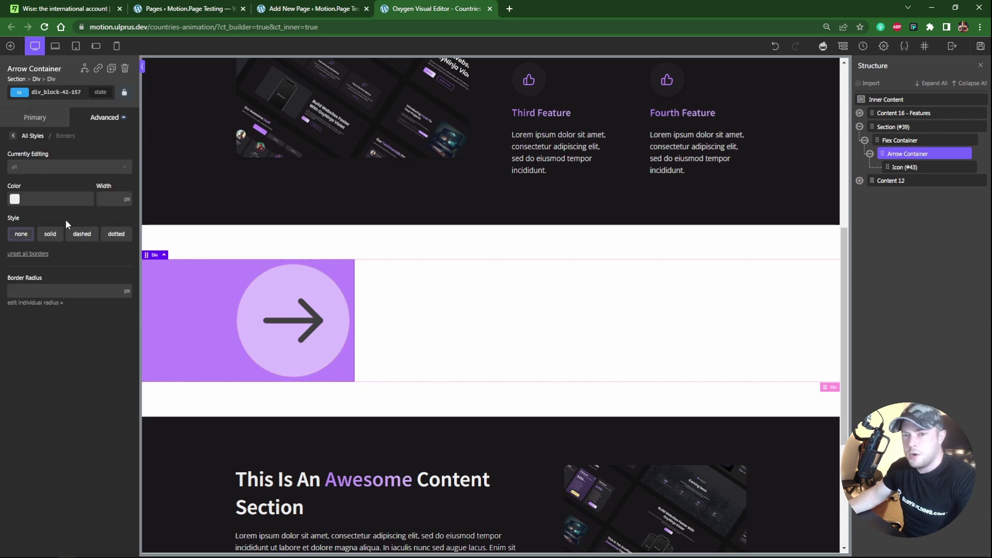
pyautogui.click(40, 303)
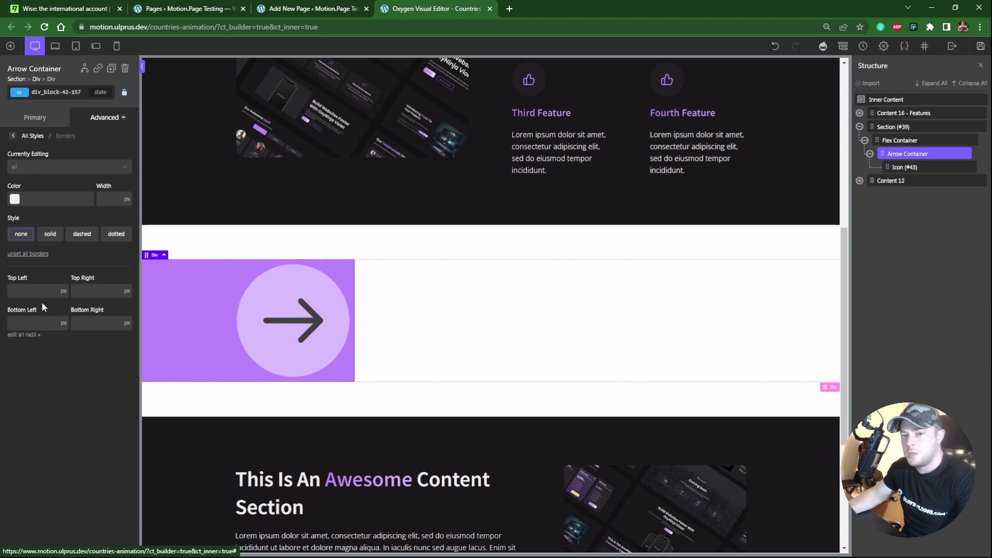
pyautogui.click(96, 290)
pyautogui.write('10')
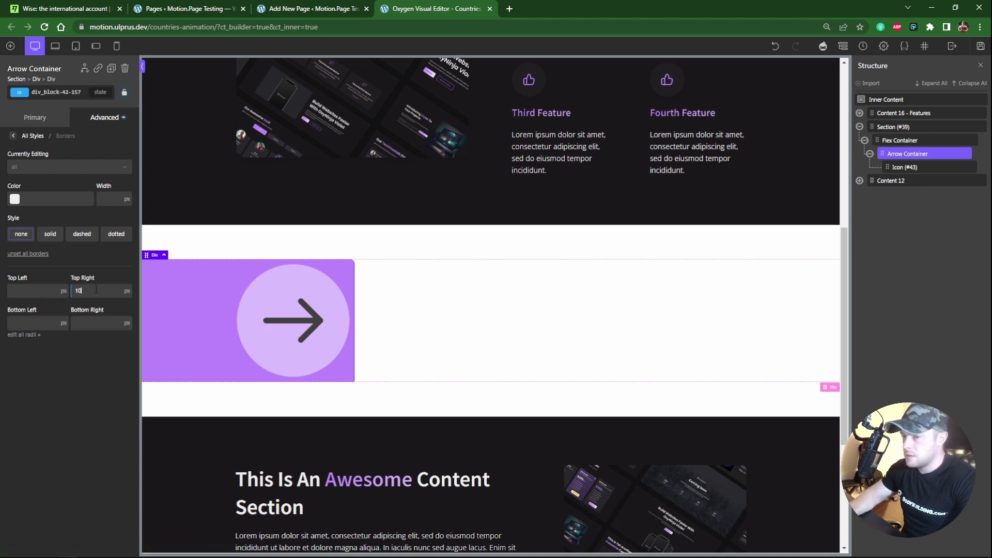
pyautogui.write('00')
pyautogui.click(96, 321)
pyautogui.write('1000')
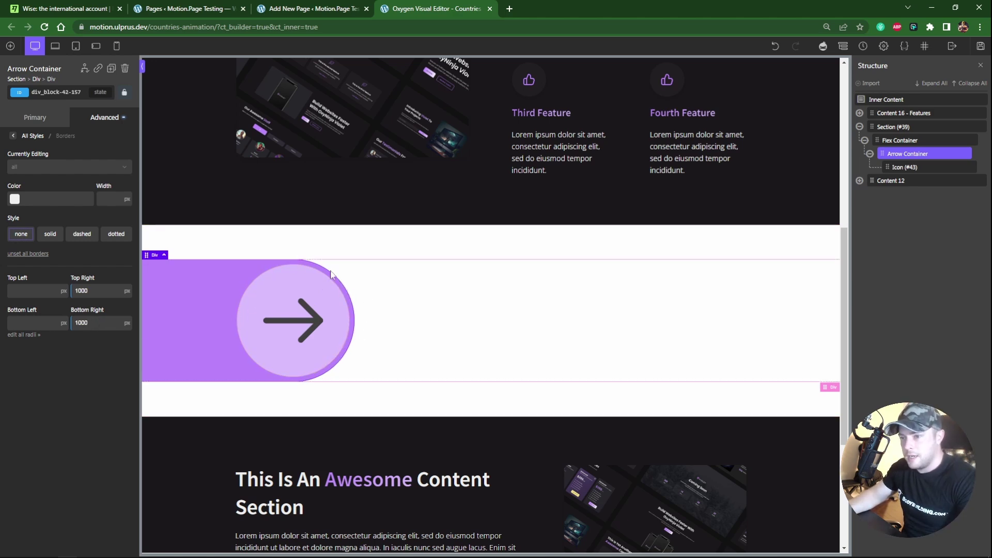
pyautogui.click(406, 319)
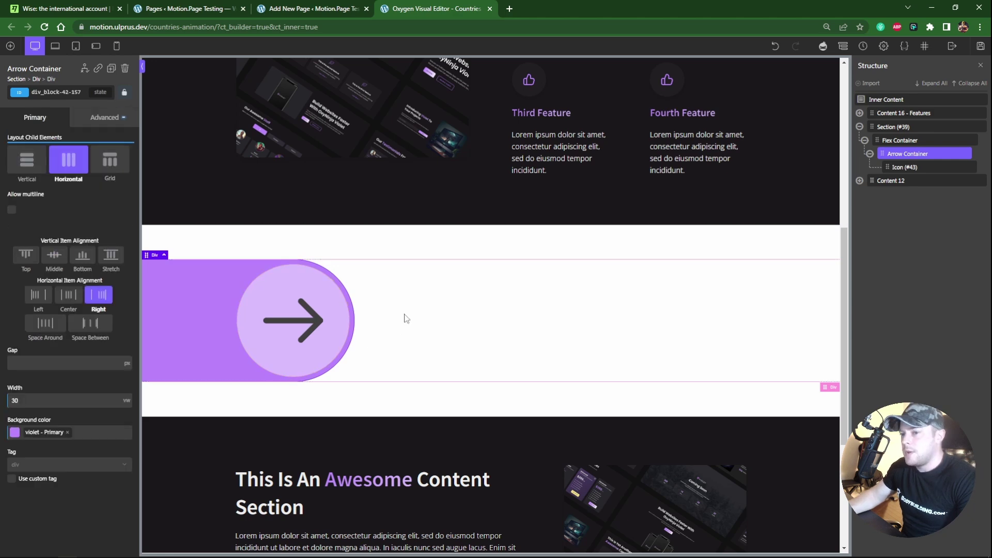
pyautogui.click(491, 316)
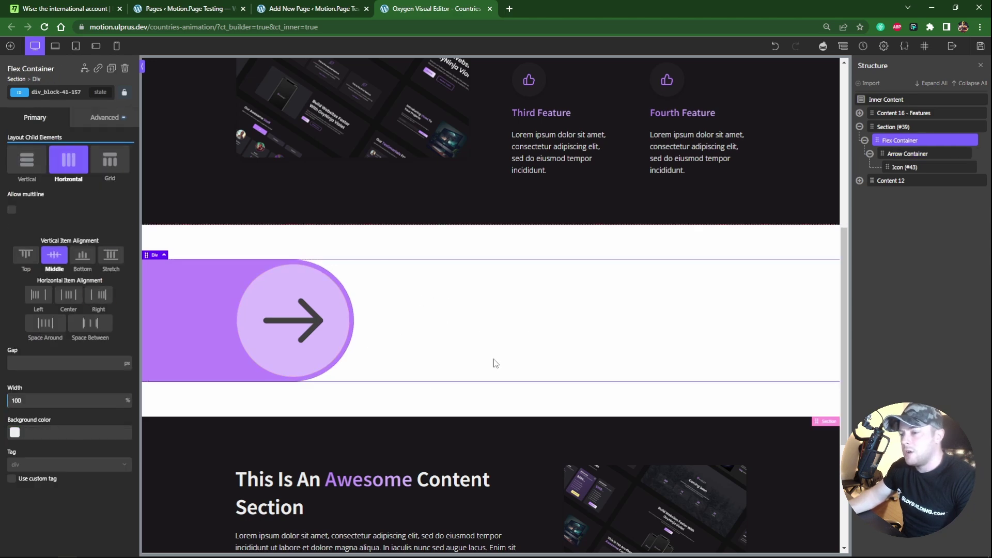
pyautogui.hotkey('ctrl', '1')
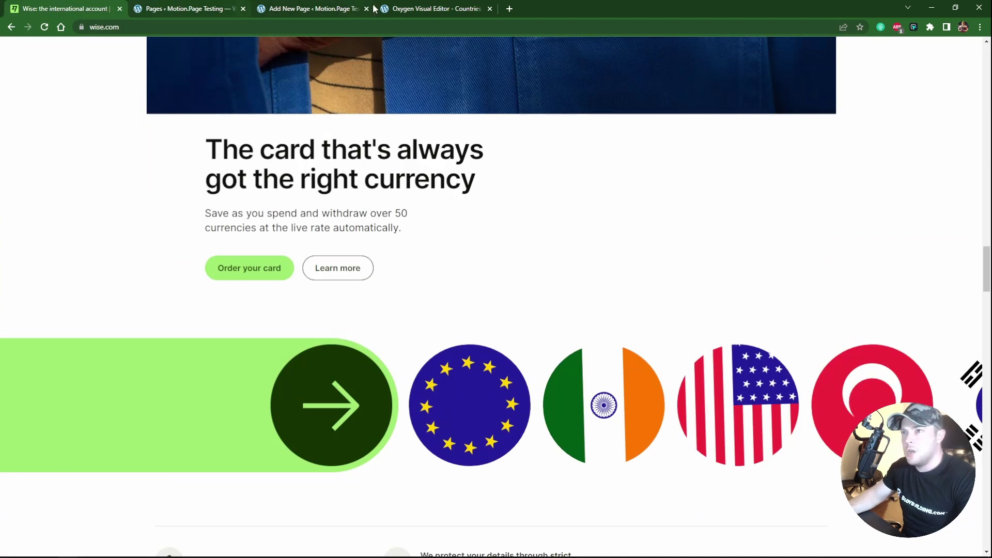
# Add an Image element showing the EU flag from the media library
pyautogui.click(417, 9)
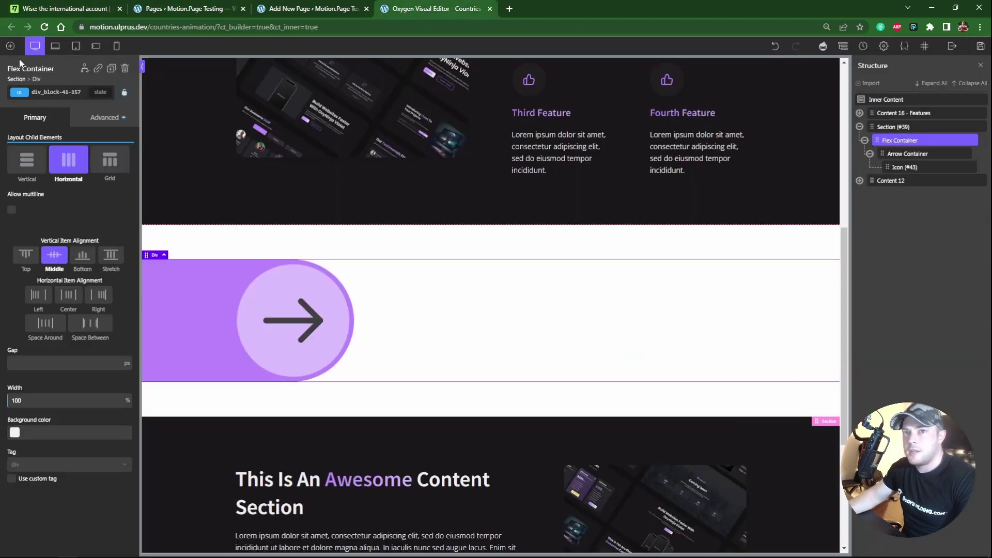
pyautogui.click(10, 46)
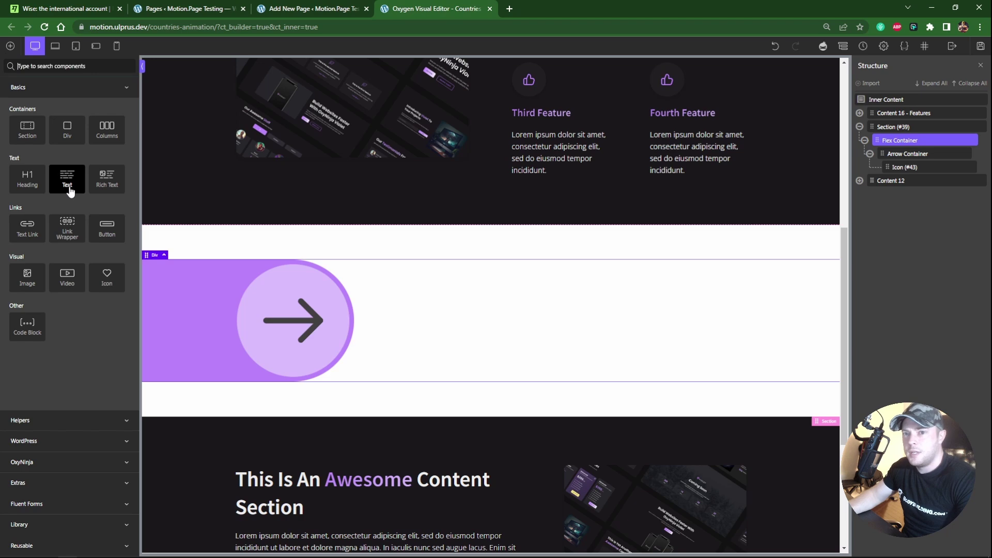
pyautogui.click(27, 283)
pyautogui.click(103, 147)
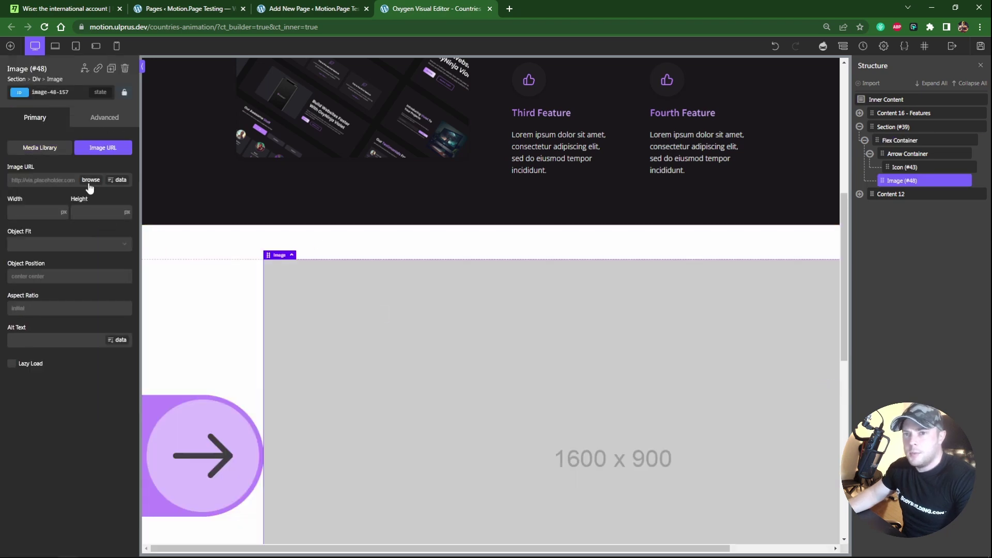
pyautogui.click(90, 181)
pyautogui.click(428, 166)
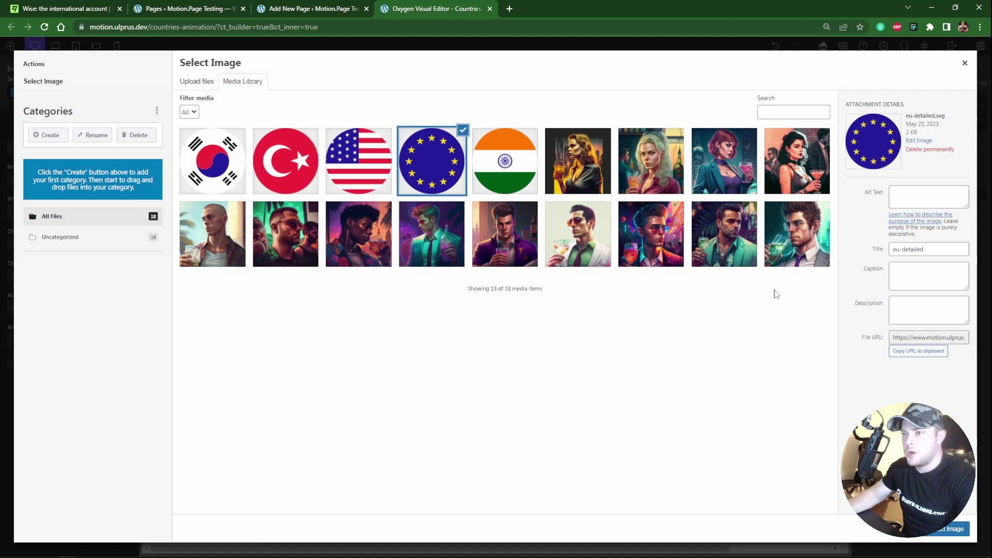
pyautogui.click(957, 532)
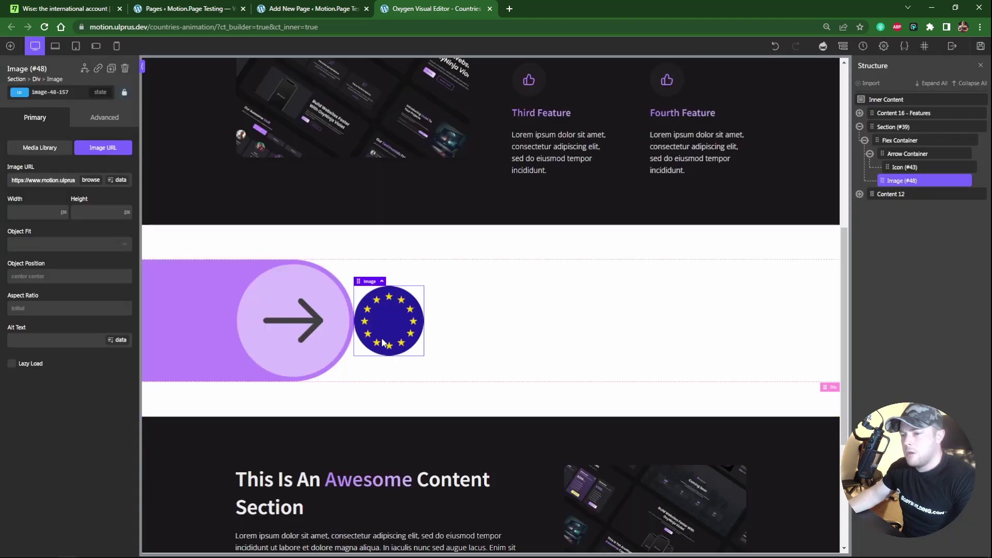
# Give the flag image the class mp-flag and a height of 260 px
pyautogui.click(48, 92)
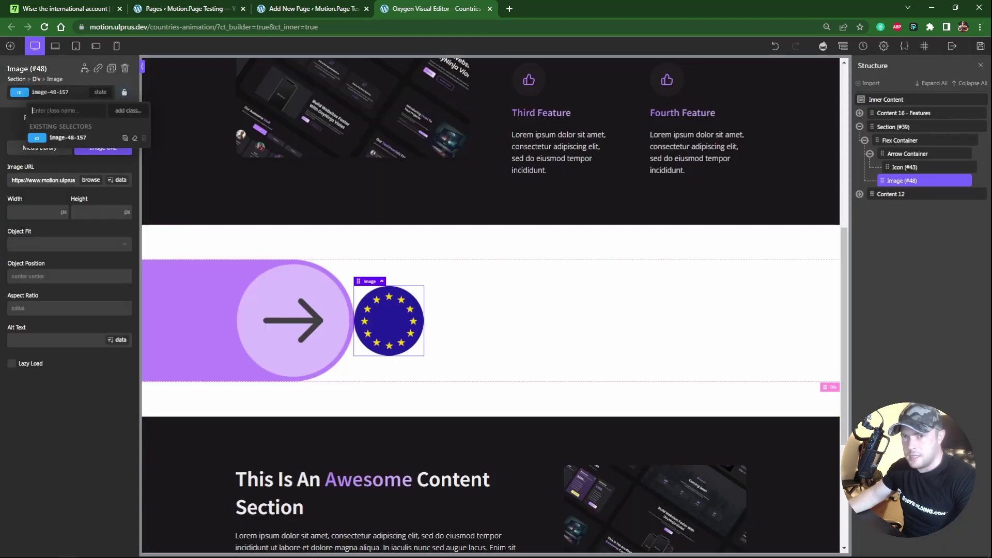
pyautogui.write('flag')
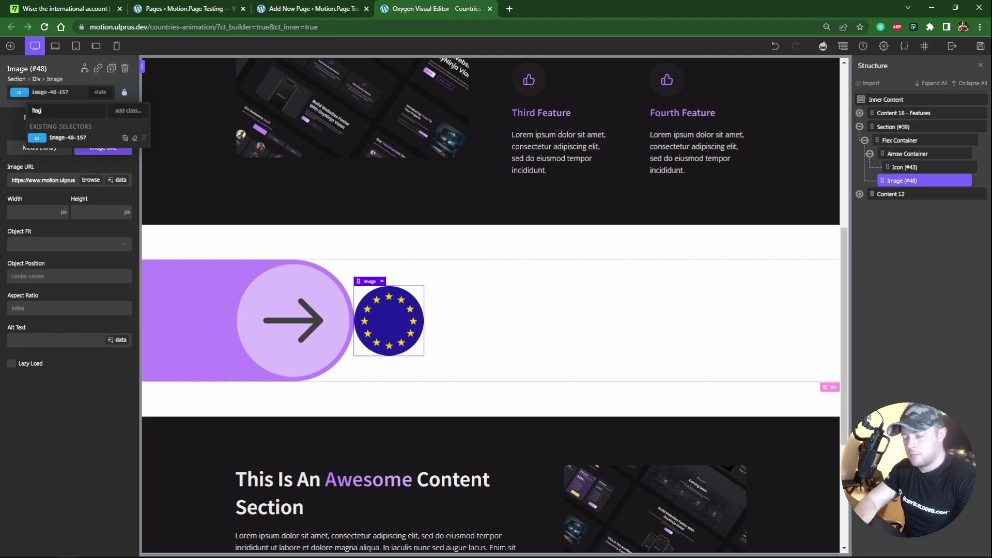
pyautogui.press('BackSpace')
pyautogui.press('BackSpace')
pyautogui.press('BackSpace')
pyautogui.press('BackSpace')
pyautogui.press('BackSpace')
pyautogui.press('BackSpace')
pyautogui.press('BackSpace')
pyautogui.press('BackSpace')
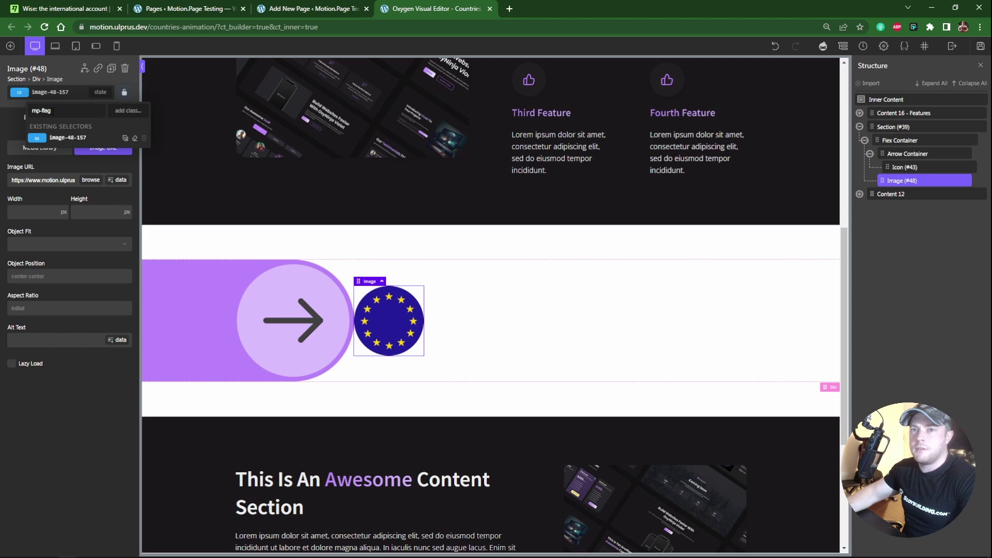
pyautogui.press('Return')
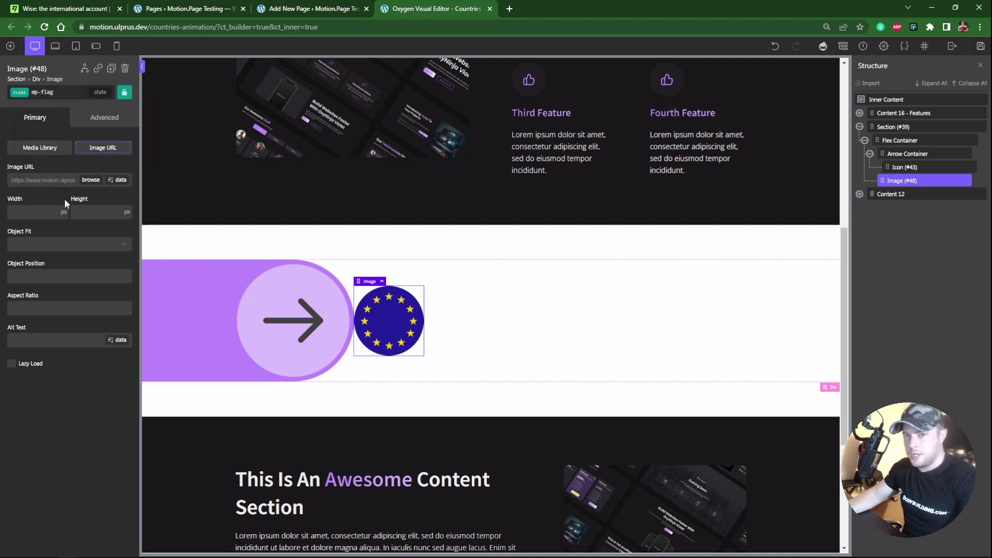
pyautogui.click(94, 216)
pyautogui.write('260')
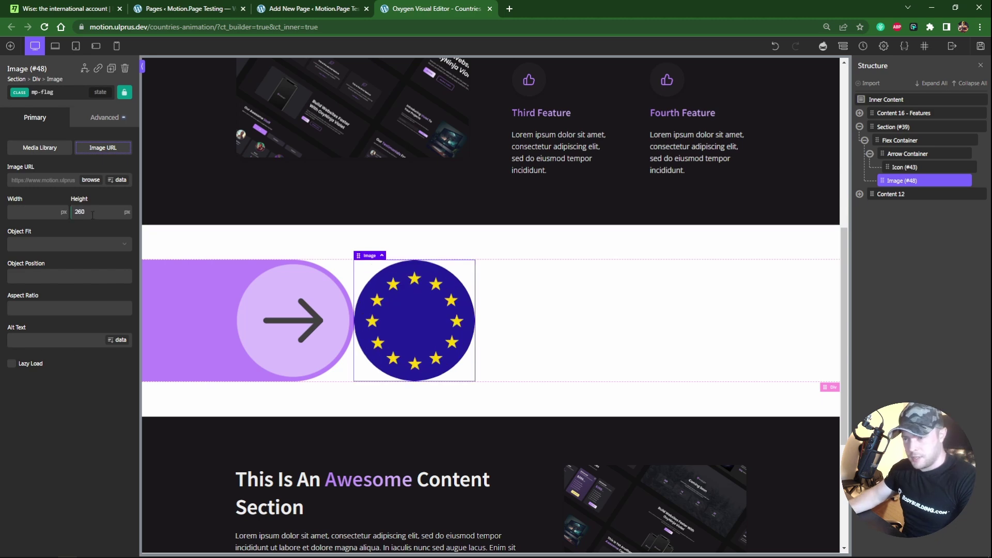
# Add the c-columns-gap-s class to the Flex Container holding the flag row
pyautogui.click(487, 288)
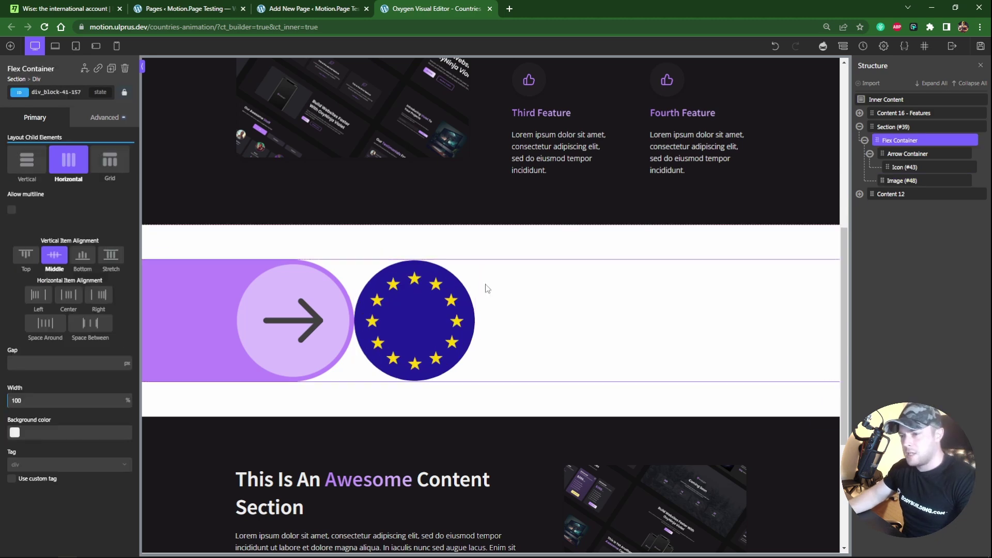
pyautogui.click(52, 95)
pyautogui.write('gap-')
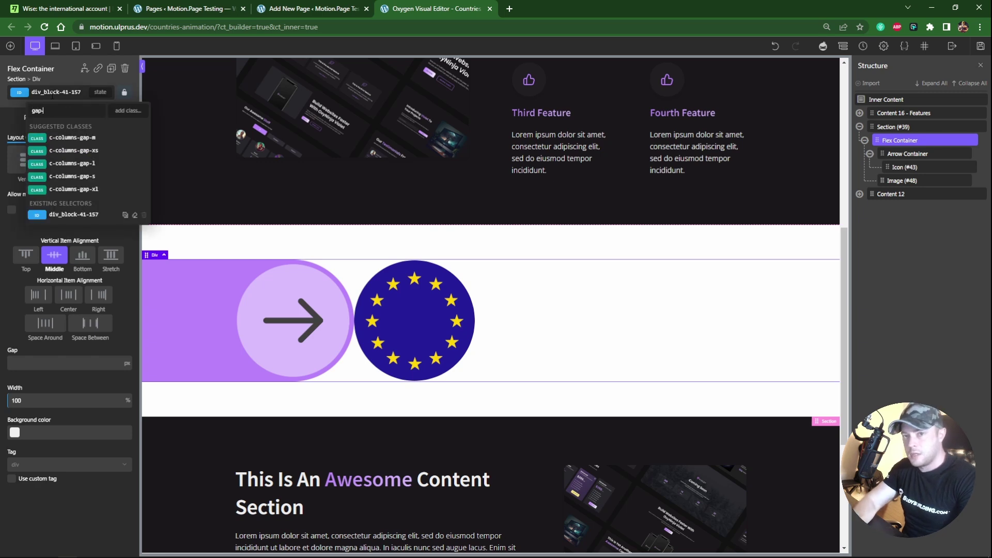
pyautogui.write('s')
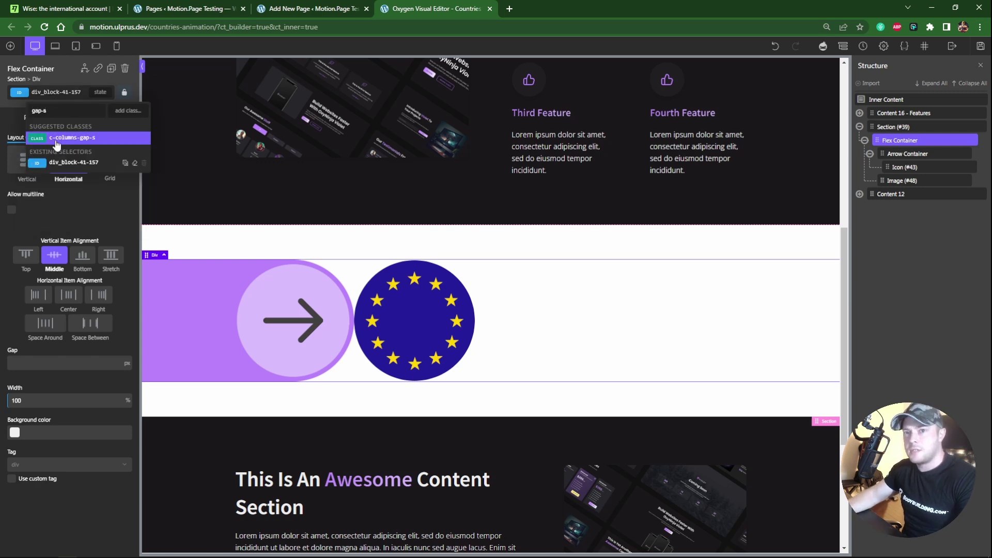
pyautogui.click(85, 138)
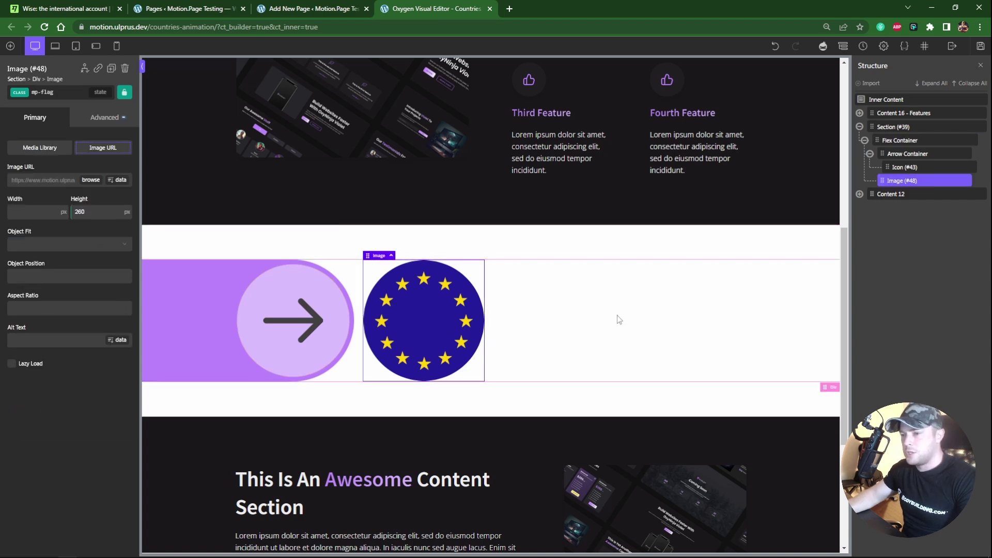
# Duplicate the EU flag image and swap the copies to India, US, Turkey and South Korea flags
pyautogui.hotkey('ctrl', 'd')
pyautogui.hotkey('ctrl', 'd')
pyautogui.hotkey('ctrl', 'd')
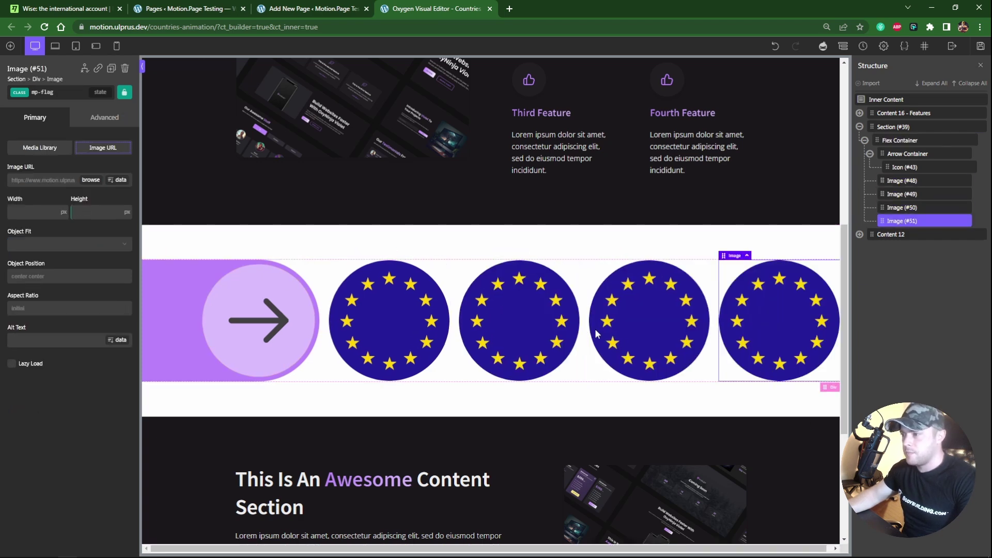
pyautogui.click(507, 314)
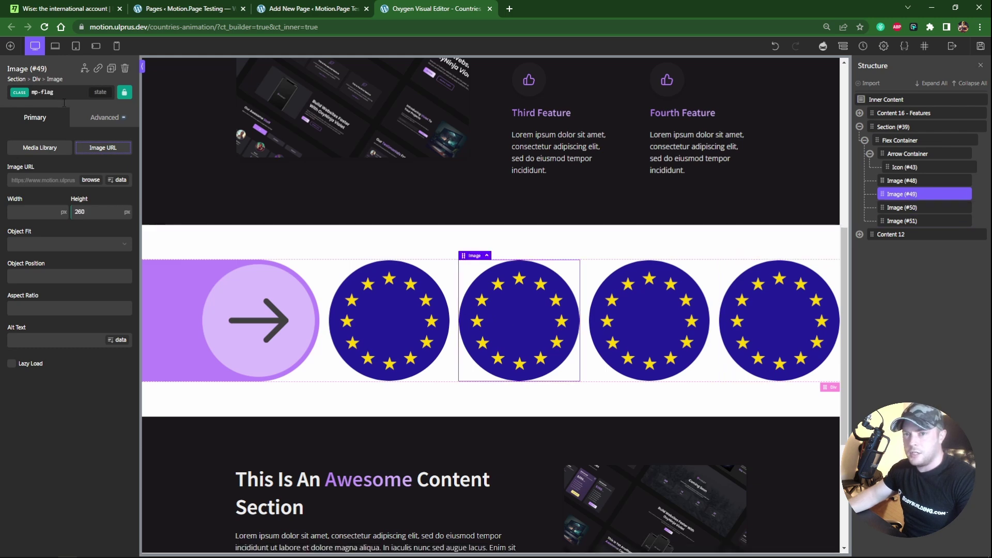
pyautogui.hotkey('ctrl', '1')
pyautogui.hotkey('ctrl', '4')
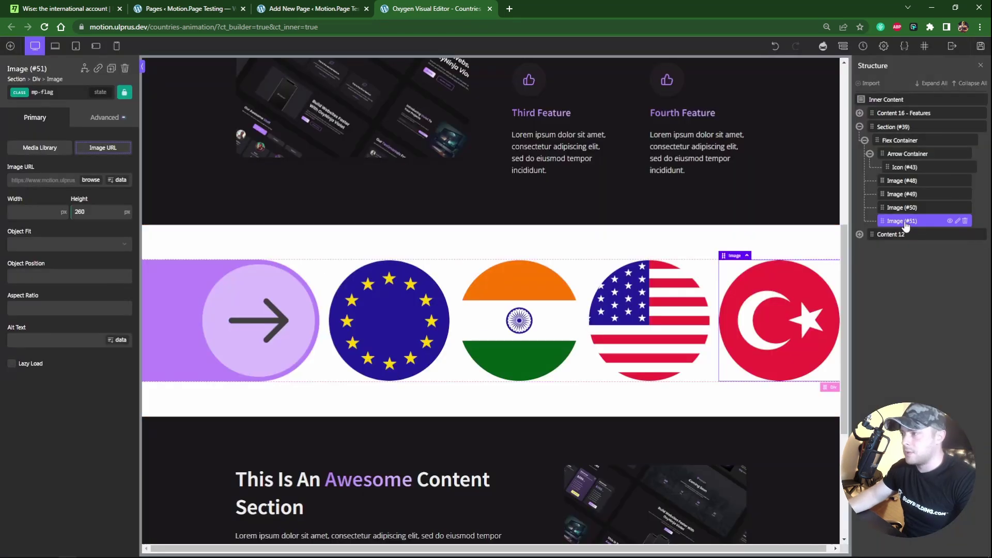
pyautogui.hotkey('ctrl', 'd')
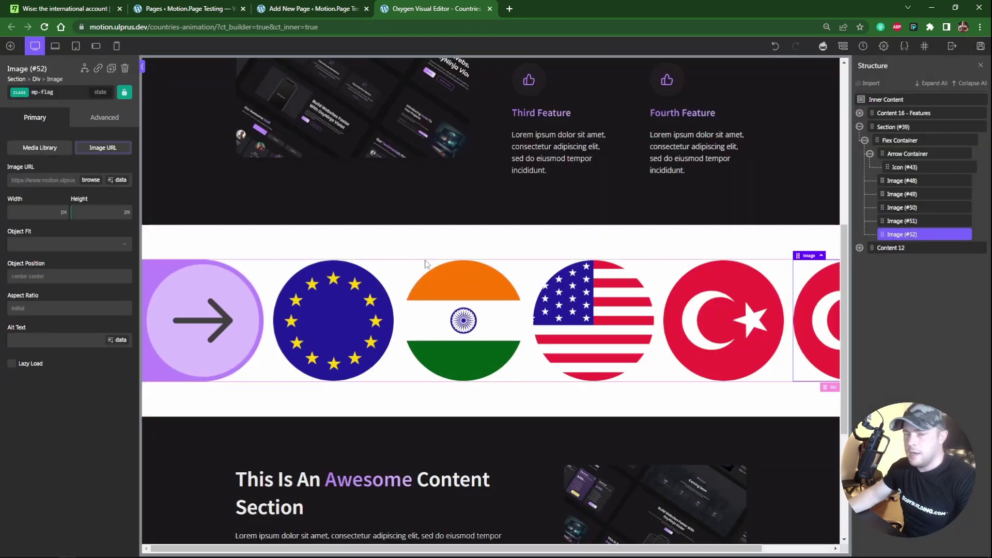
pyautogui.click(87, 180)
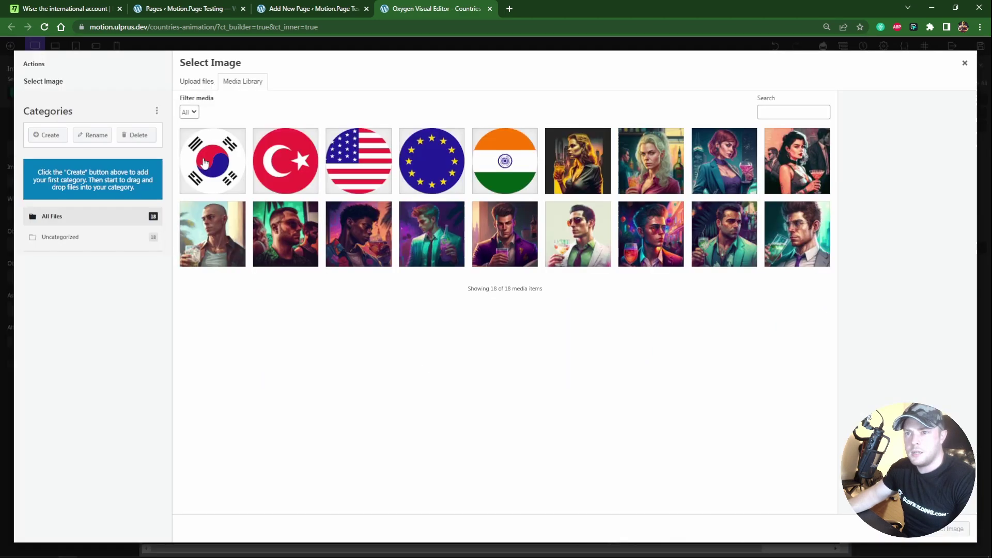
pyautogui.press('Escape')
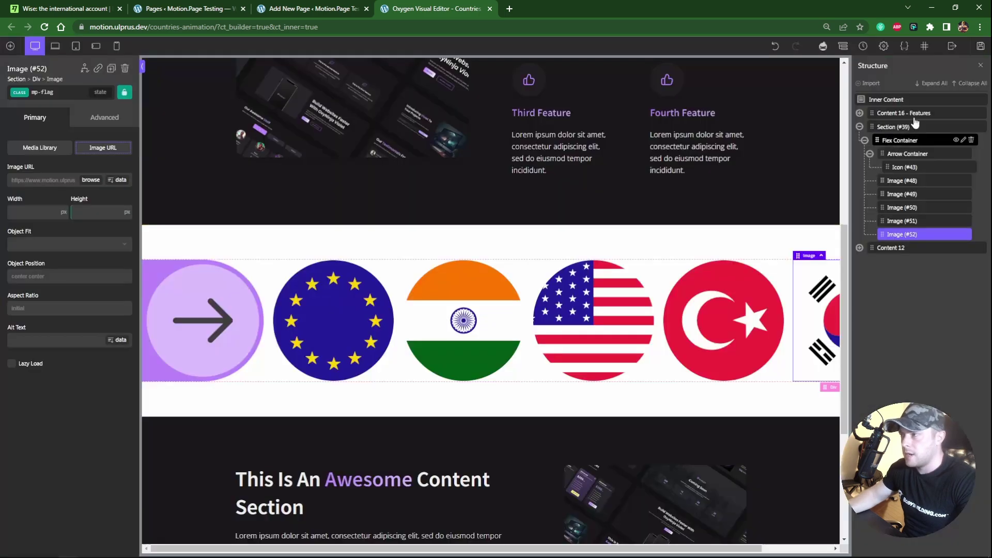
# Open the page on the live site and scroll down to the flag row
pyautogui.click(952, 46)
pyautogui.scroll(-6, 506, 156)
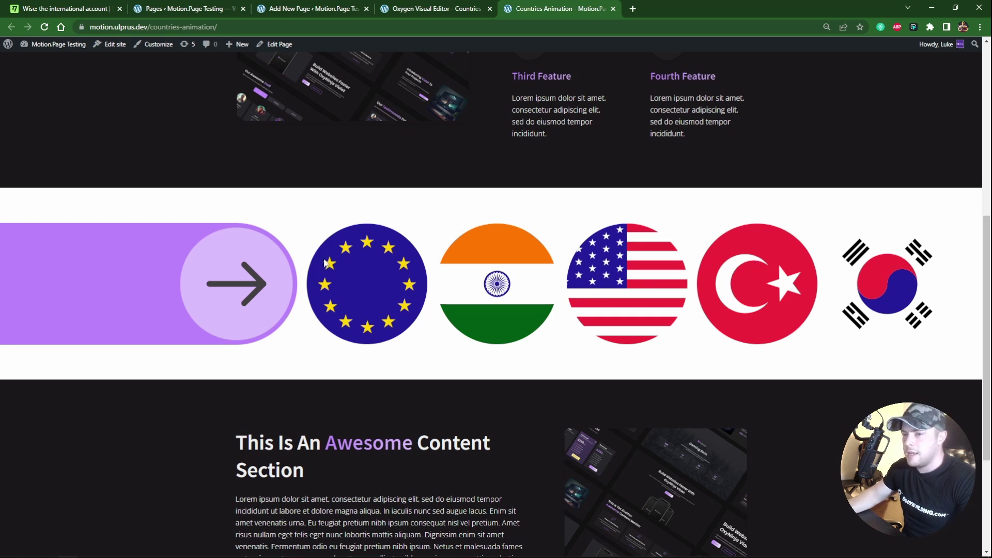
# Create a new Motion.page timeline named 'Country Flags' on the Countries Animation page
pyautogui.hotkey('ctrl', 'w')
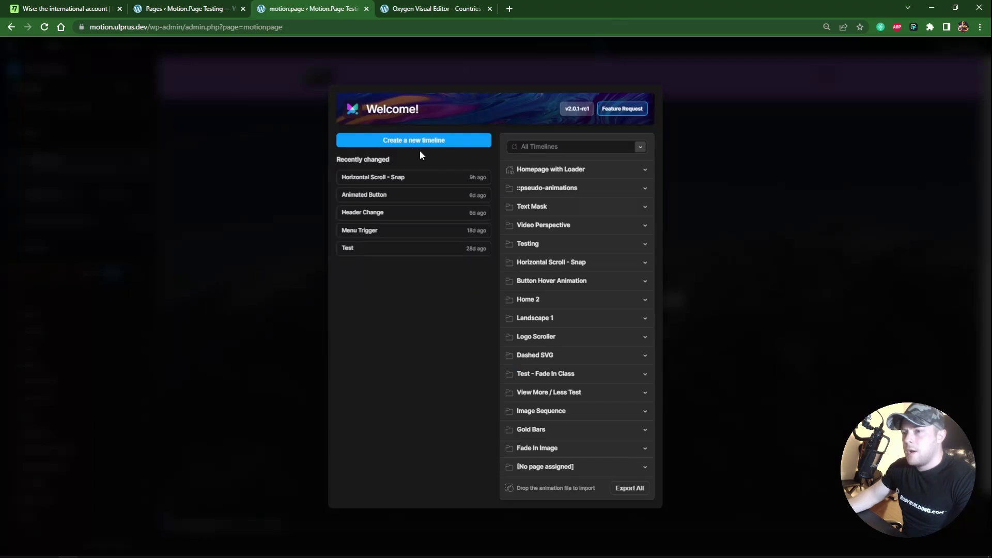
pyautogui.click(385, 141)
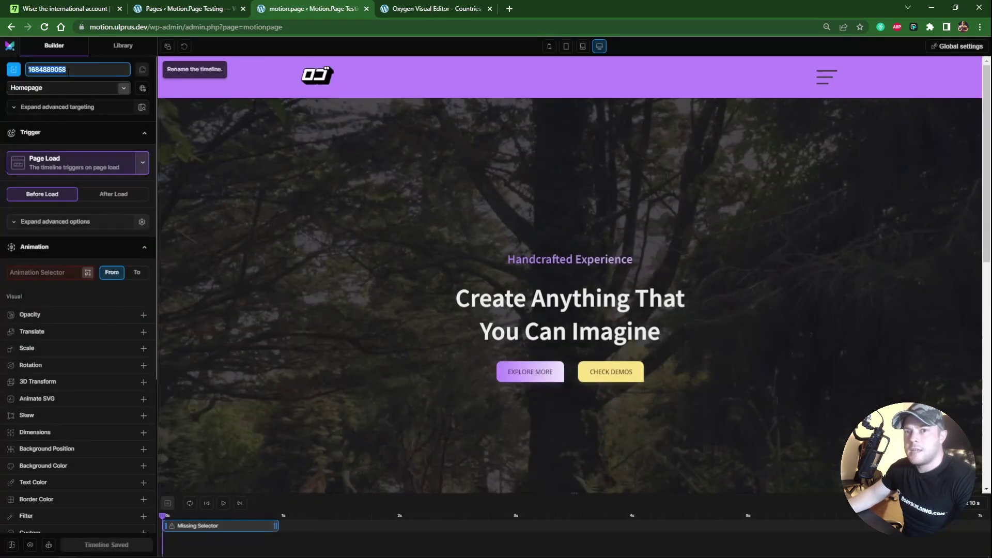
pyautogui.press('BackSpace')
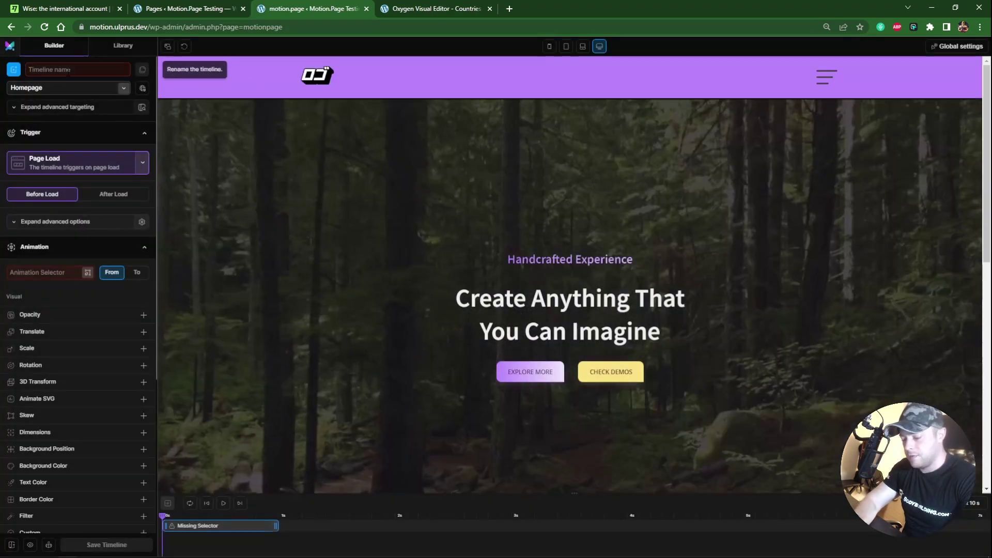
pyautogui.write('Country Flags')
pyautogui.click(122, 88)
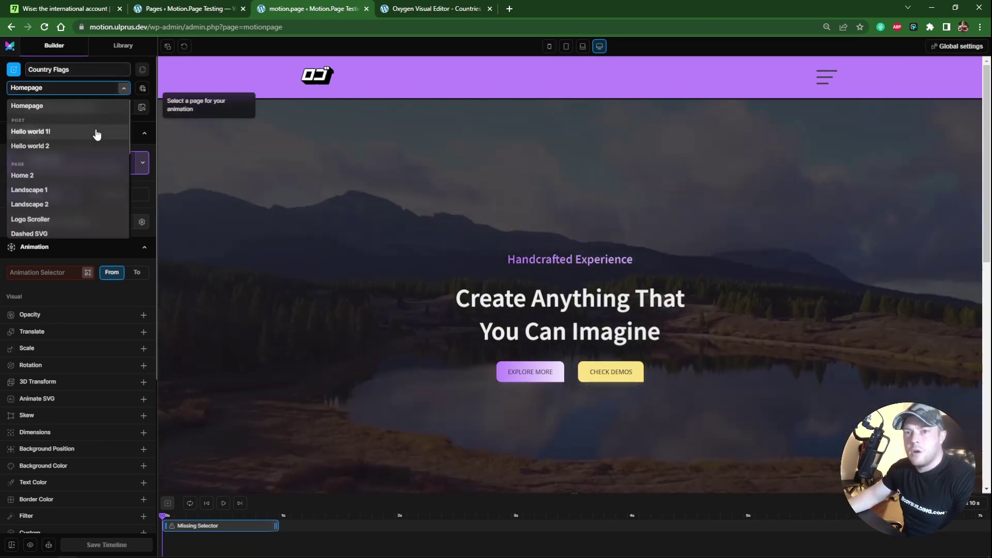
pyautogui.scroll(-10, 97, 134)
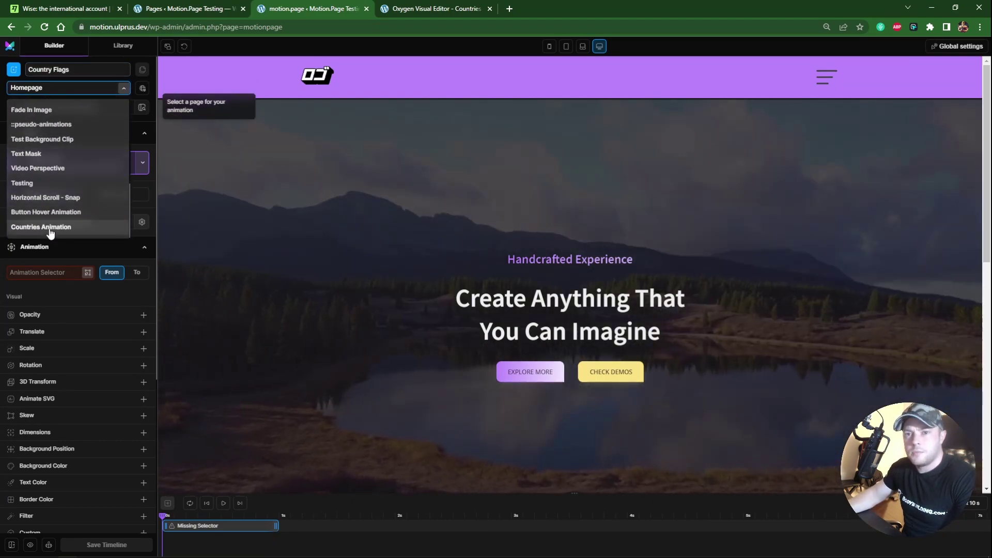
pyautogui.click(50, 227)
pyautogui.scroll(-2, 218, 182)
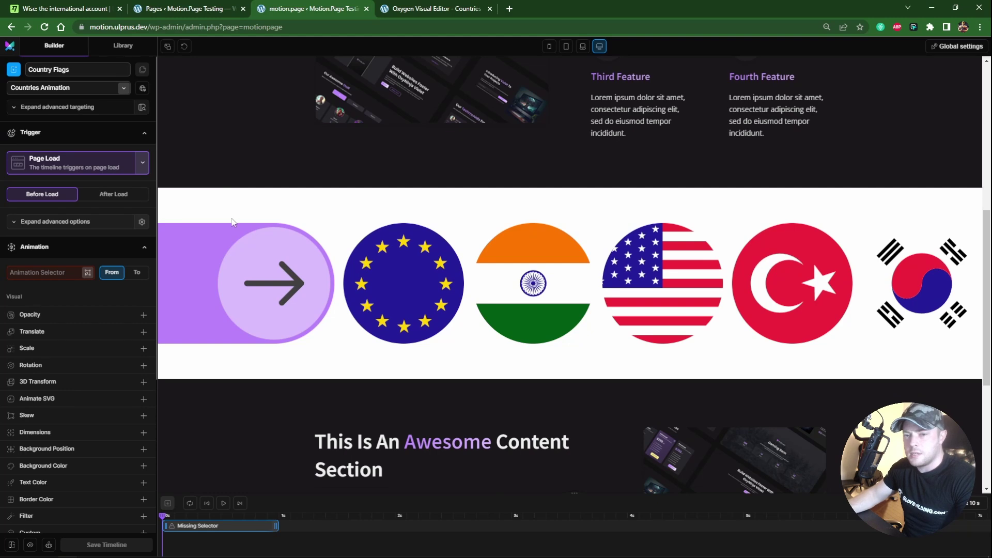
# Set the timeline trigger to scroll, locked to the scrollbar
pyautogui.click(142, 163)
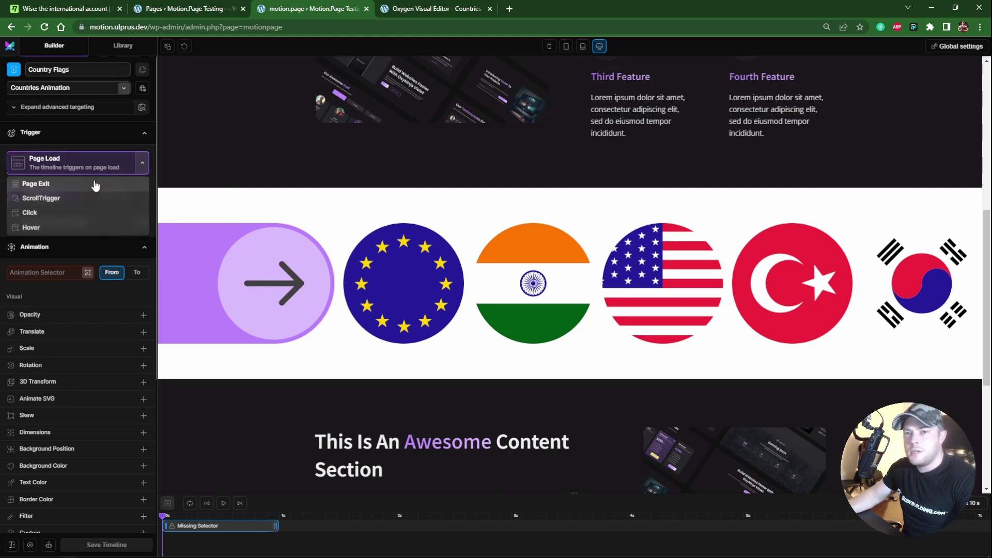
pyautogui.click(52, 198)
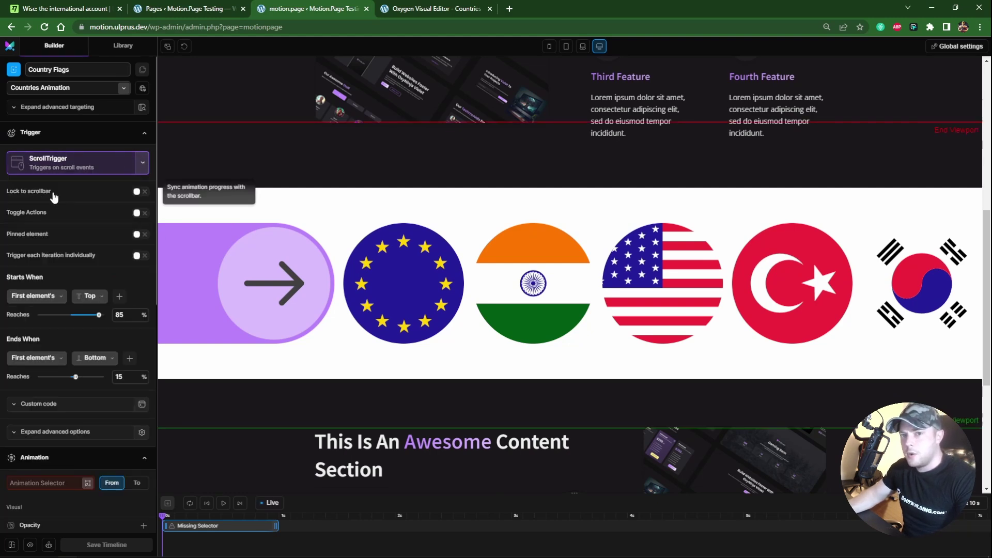
pyautogui.click(140, 193)
pyautogui.hotkey('ctrl', '1')
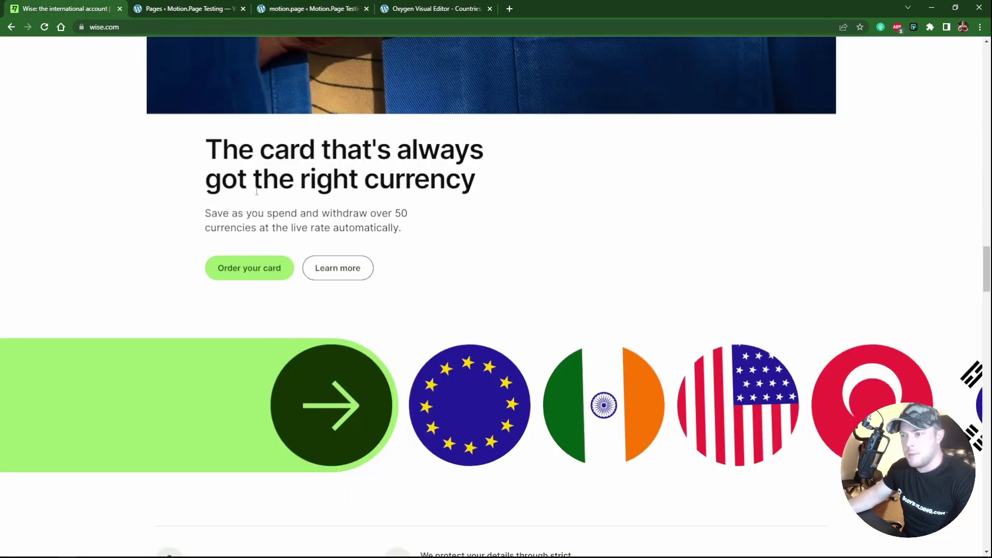
pyautogui.scroll(-3, 257, 194)
pyautogui.scroll(4, 258, 194)
pyautogui.scroll(-5, 257, 194)
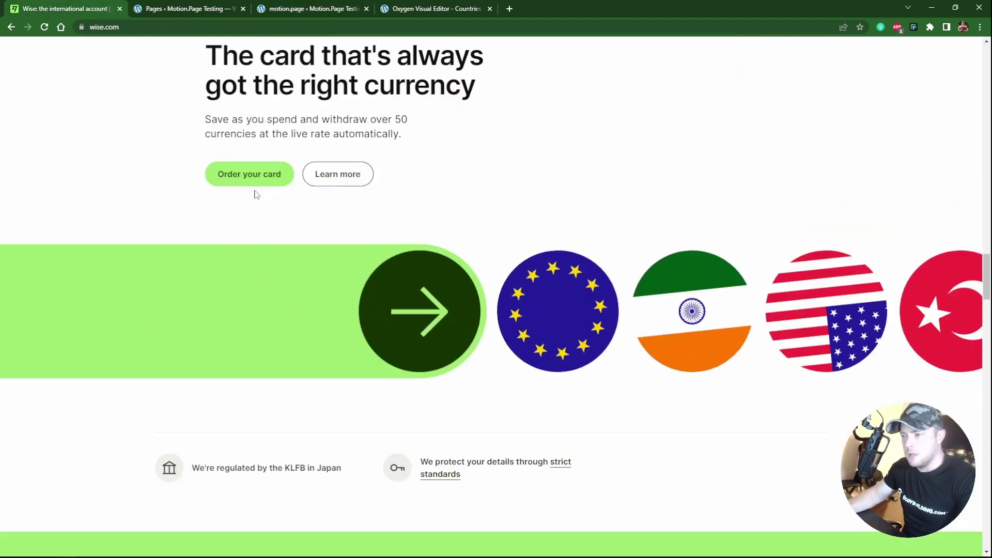
pyautogui.scroll(2, 257, 194)
pyautogui.click(373, 11)
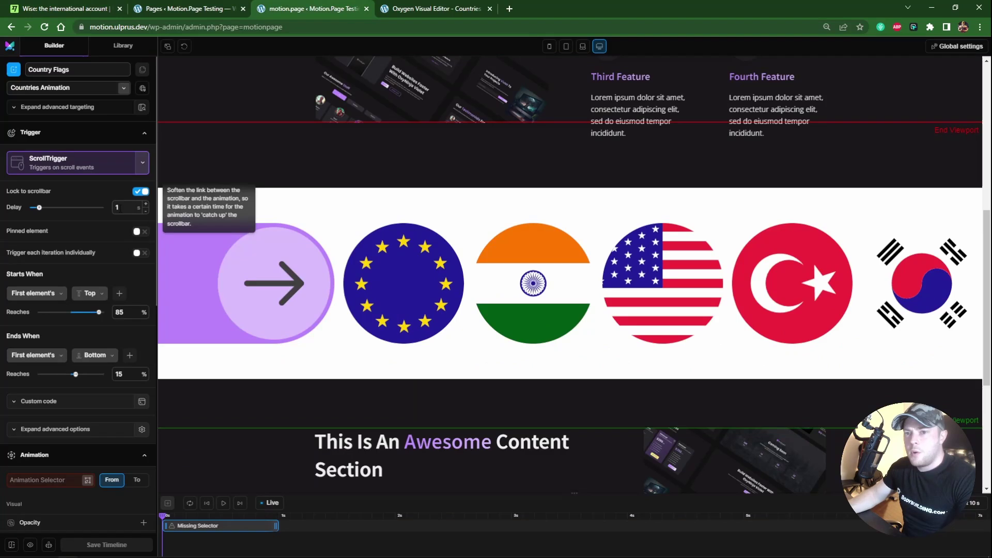
# Change the scroll trigger delay from 1 to 0 and collapse the Trigger section
pyautogui.click(117, 207)
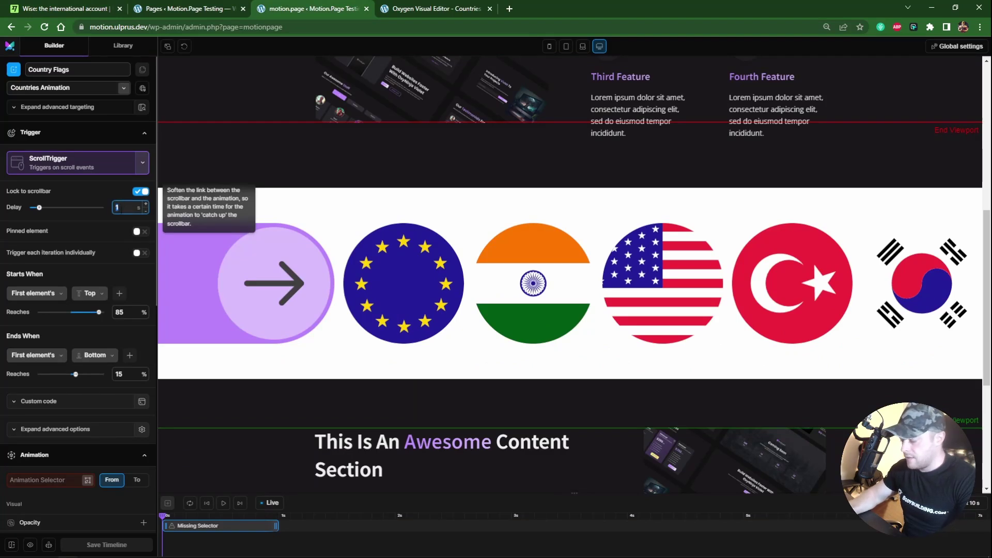
pyautogui.write('0')
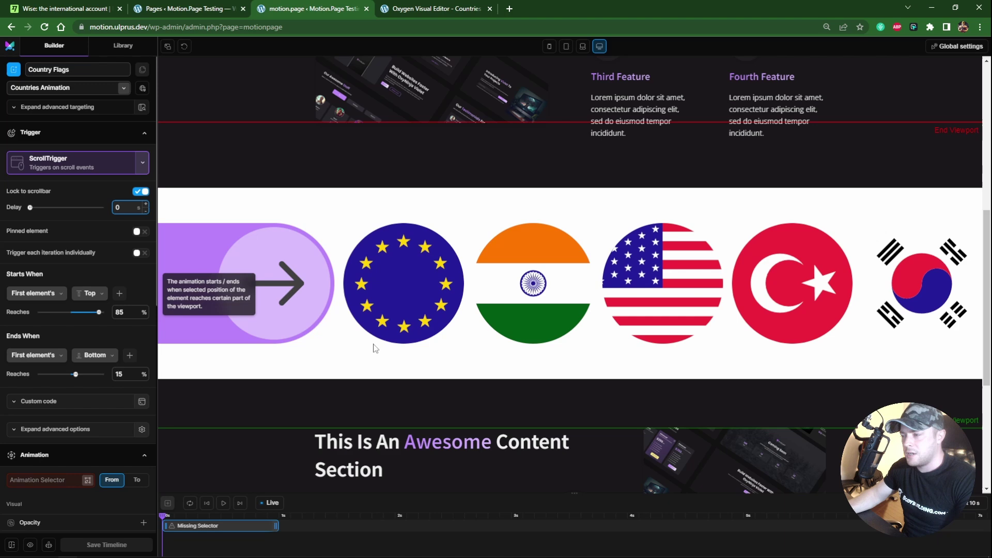
pyautogui.scroll(5, 374, 348)
pyautogui.scroll(-6, 374, 347)
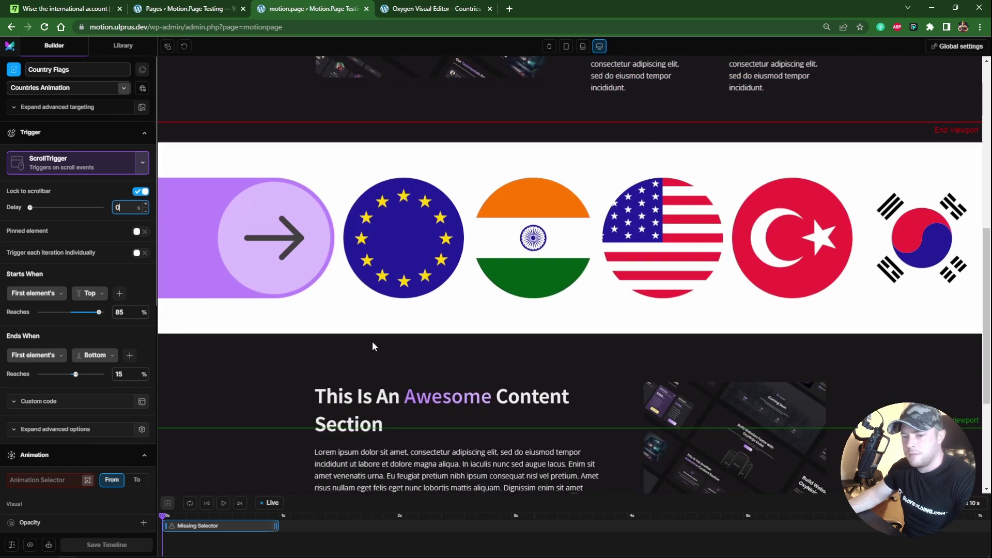
pyautogui.scroll(-1, 372, 344)
pyautogui.click(69, 133)
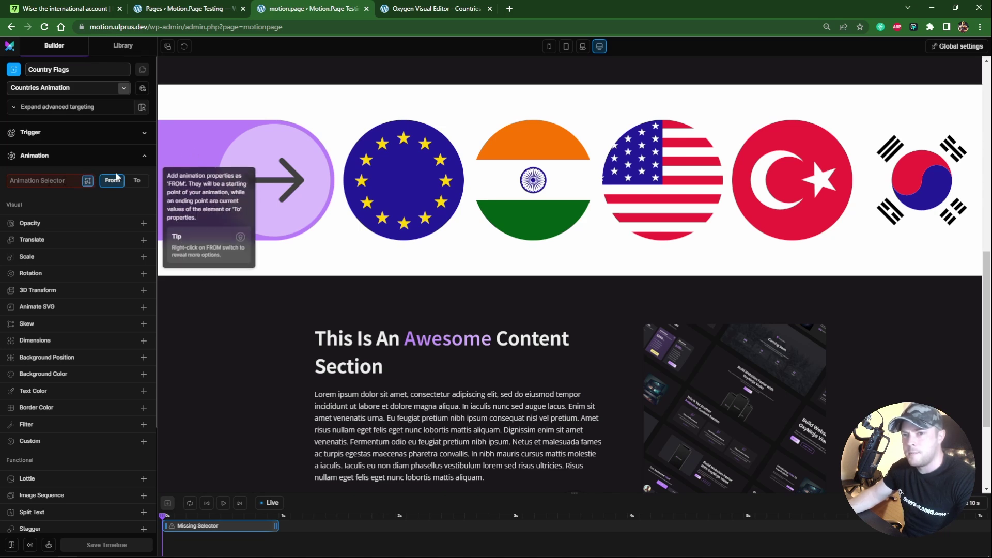
# Target #div_block-42-157 and add a Dimensions animation with Width 70 vw
pyautogui.click(199, 146)
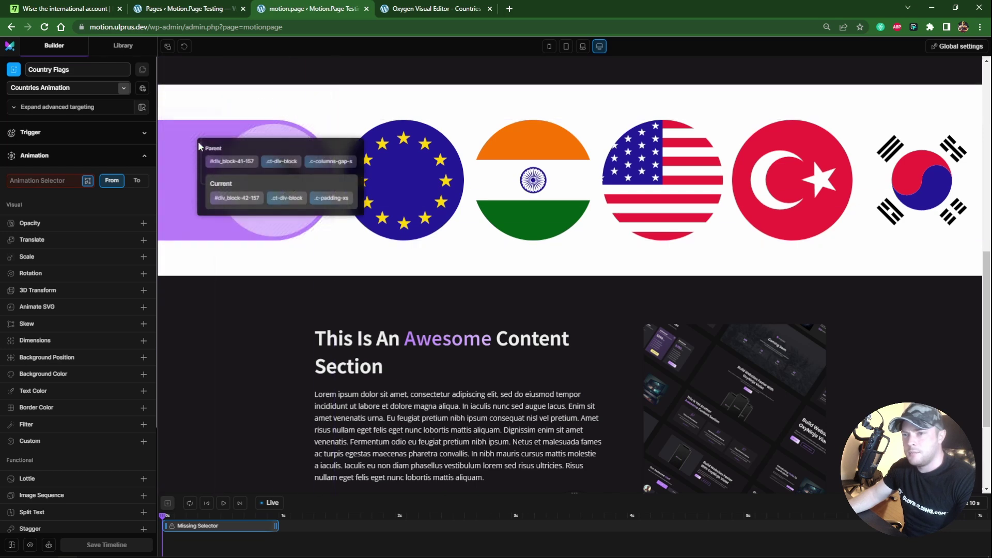
pyautogui.click(238, 200)
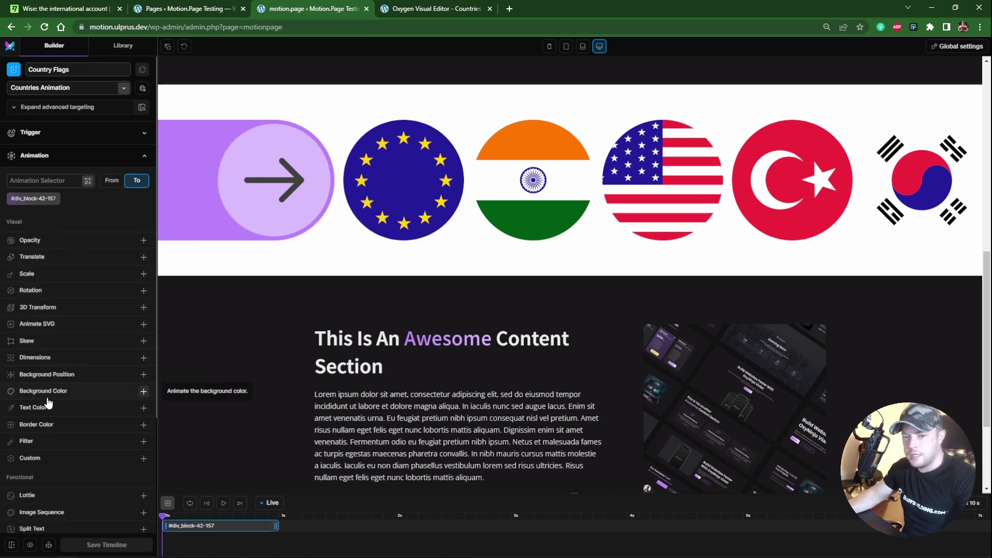
pyautogui.click(75, 360)
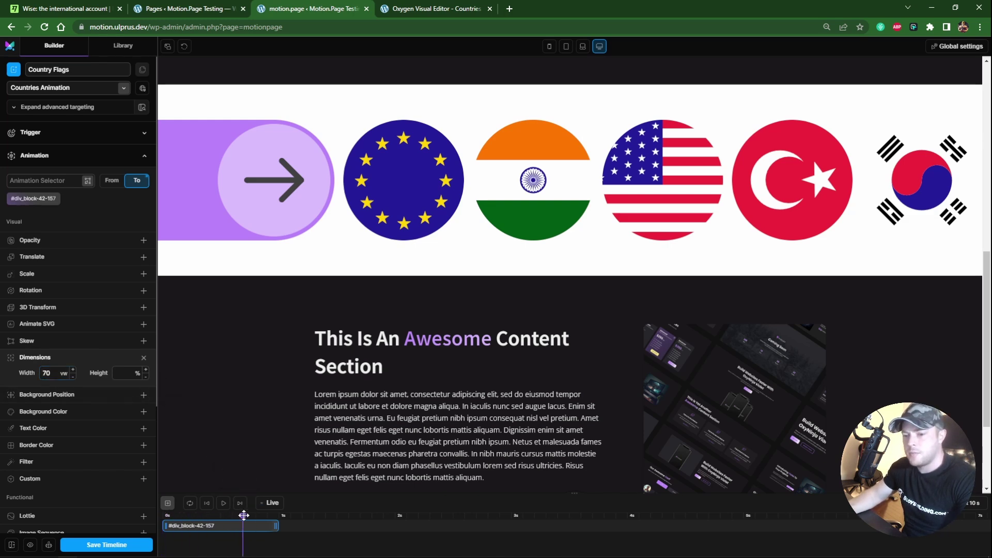
pyautogui.click(402, 11)
# Set the Arrow Container's min-width to 30 vw under Size & Spacing and save the page
pyautogui.click(152, 273)
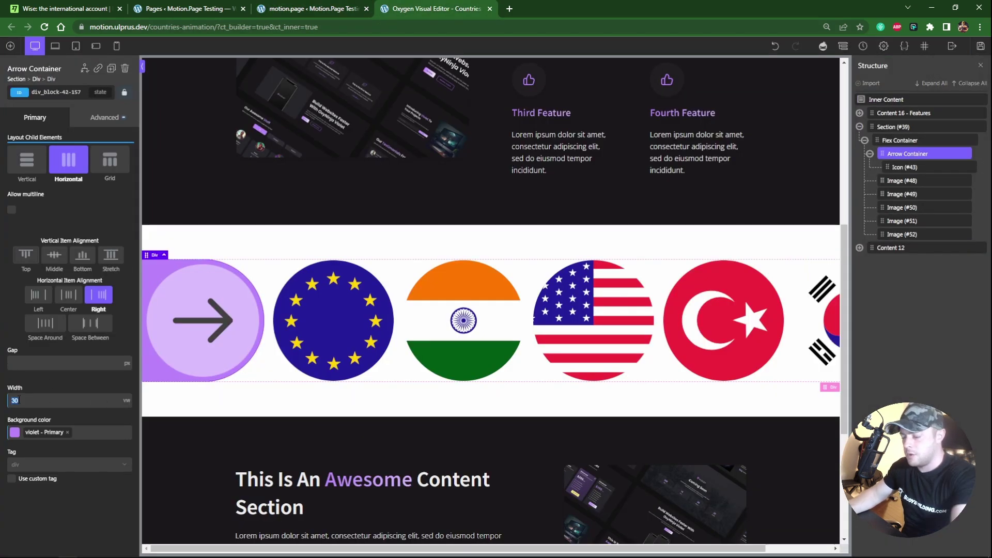
pyautogui.click(97, 122)
pyautogui.click(77, 168)
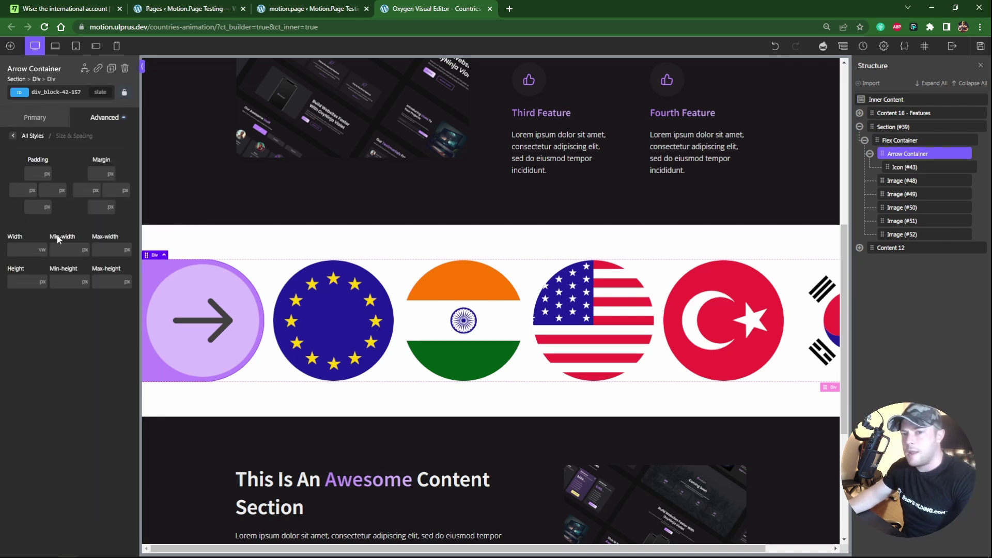
pyautogui.click(85, 264)
pyautogui.click(62, 249)
pyautogui.write('30')
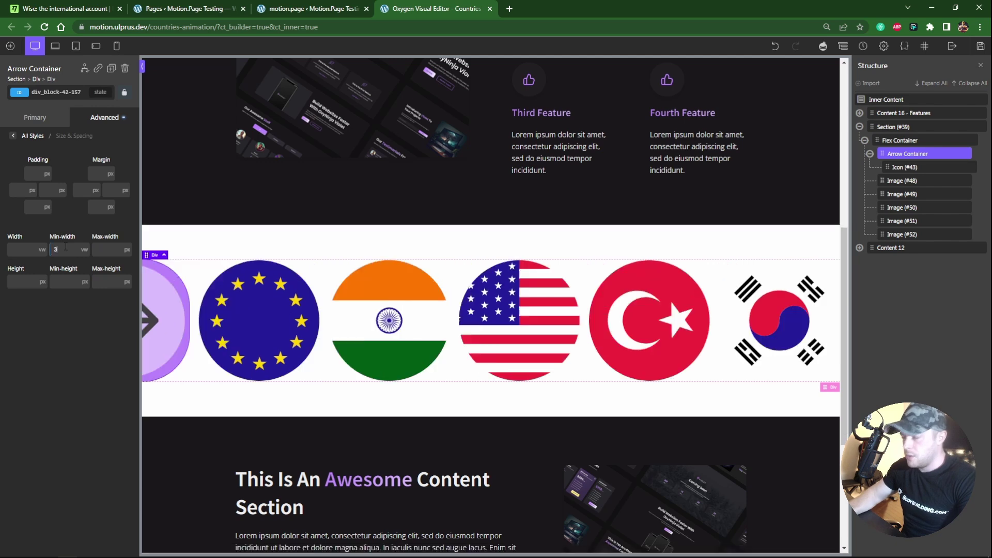
pyautogui.click(980, 46)
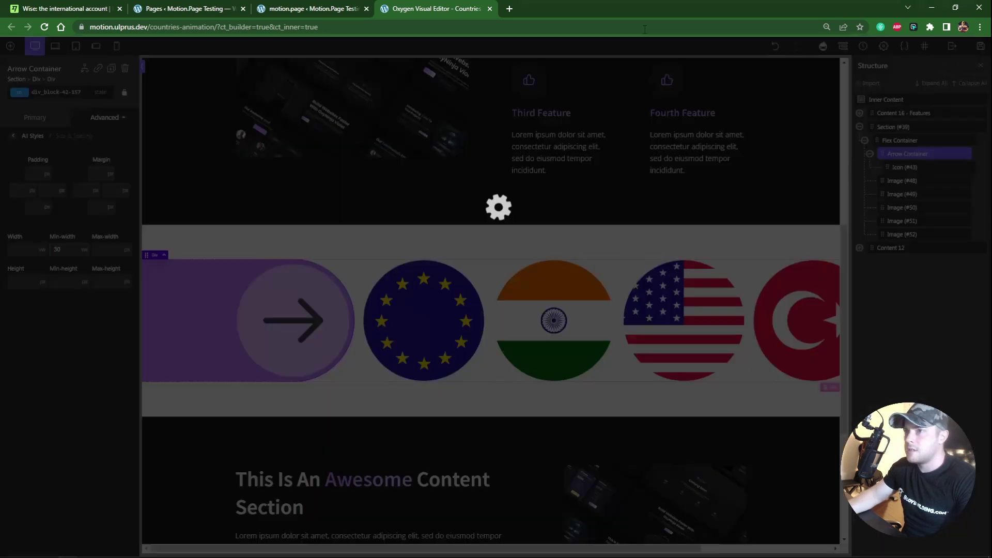
pyautogui.click(288, 6)
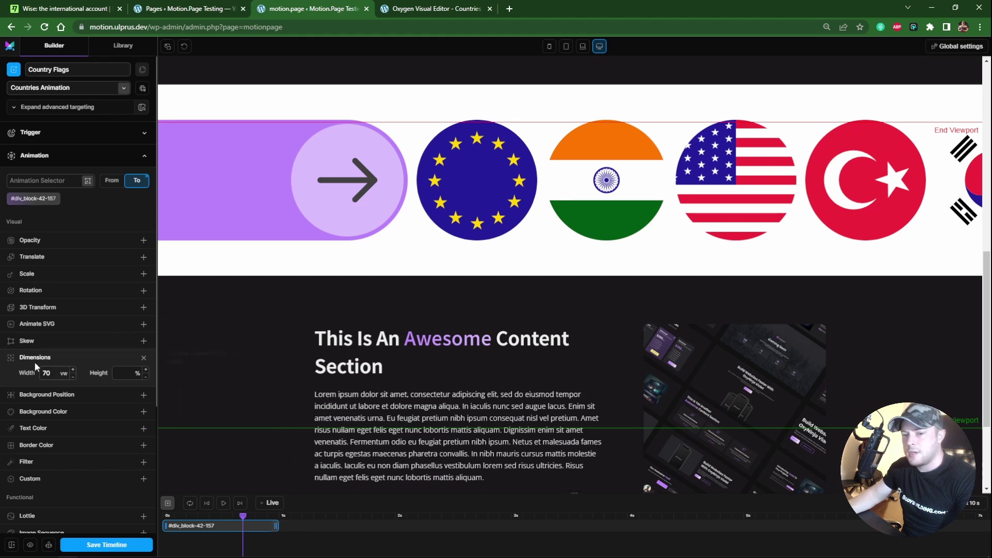
# Replace the Dimensions animation with a custom min-width animation to 70vw
pyautogui.click(142, 359)
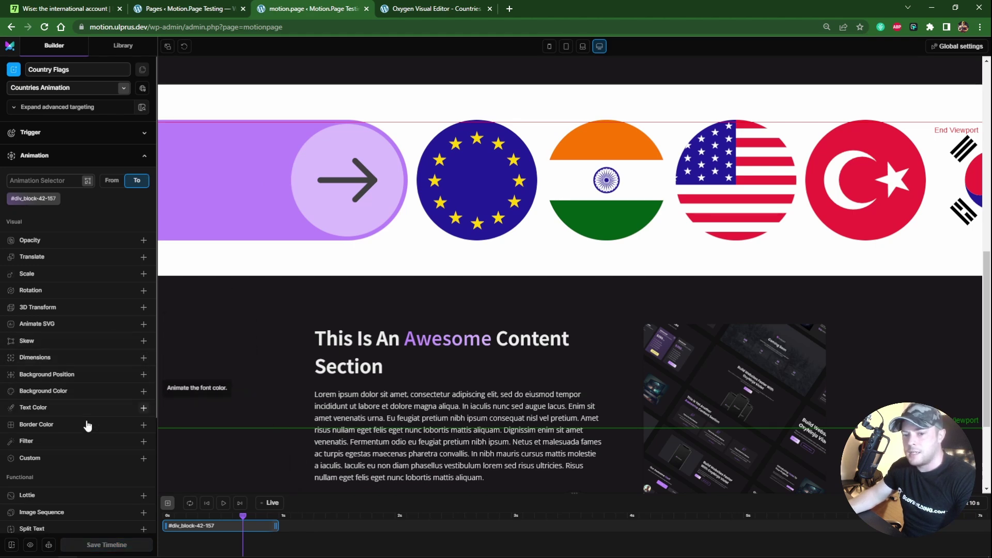
pyautogui.click(52, 464)
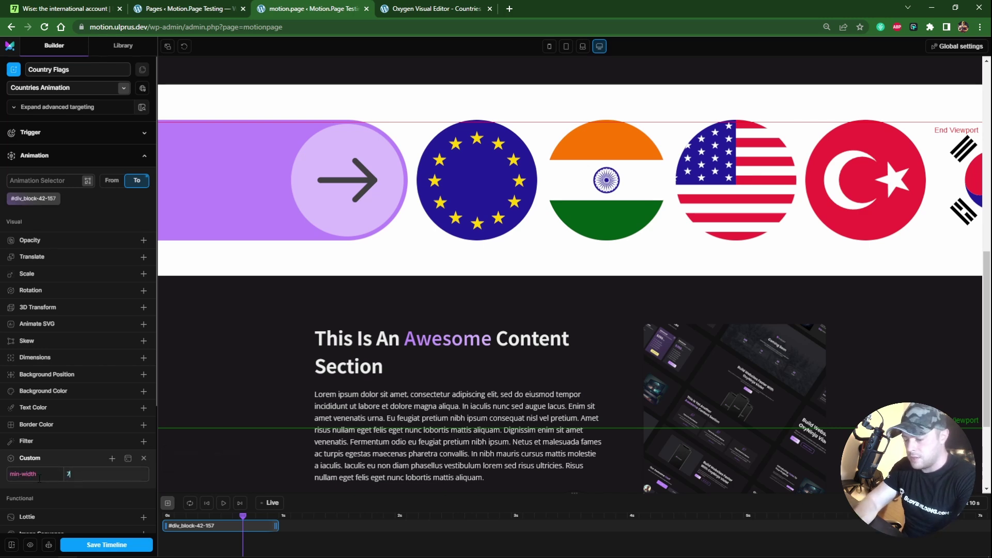
pyautogui.write('70vw')
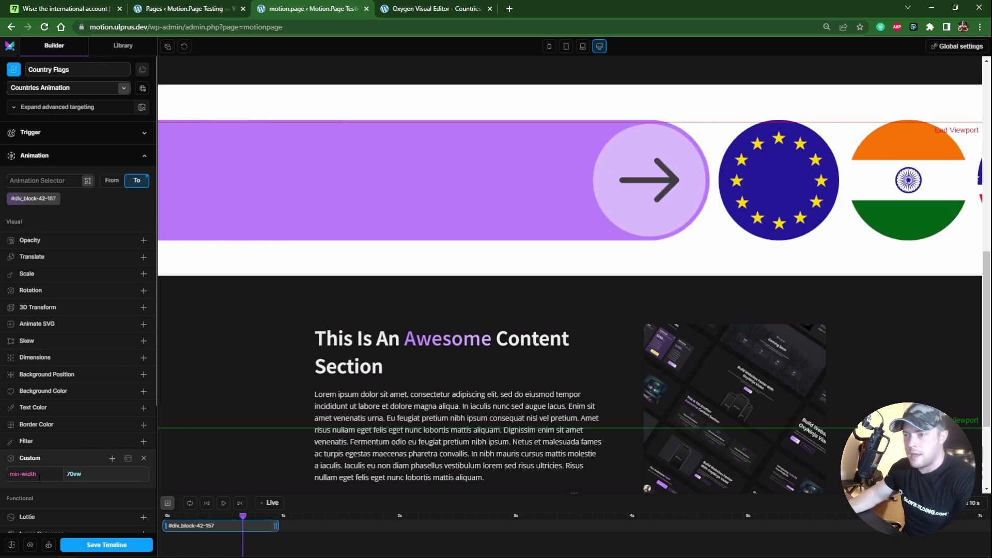
pyautogui.moveTo(244, 515); pyautogui.dragTo(152, 513)
# Set the animation's ease to None and preview the bar growing on the timeline
pyautogui.scroll(-4, 115, 504)
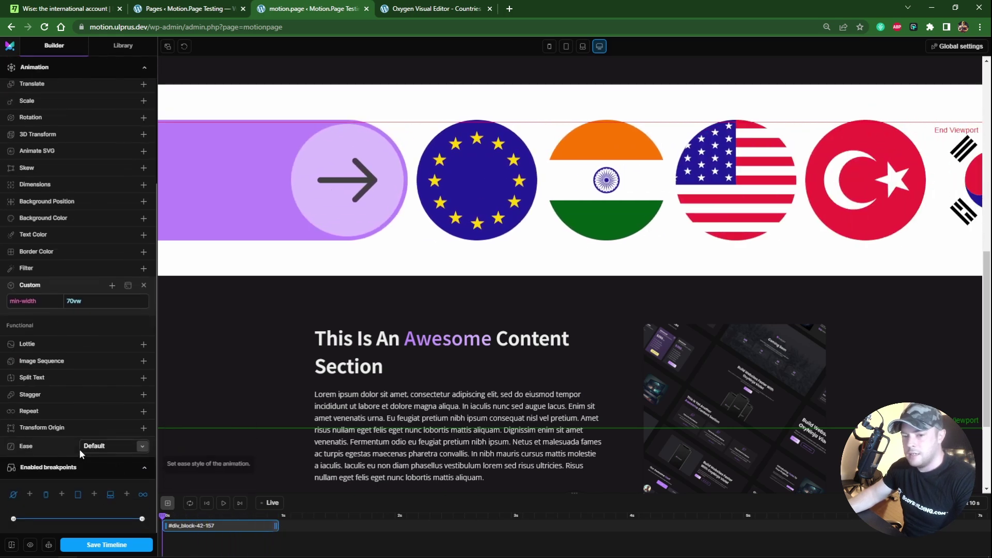
pyautogui.click(101, 447)
pyautogui.scroll(-3, 104, 414)
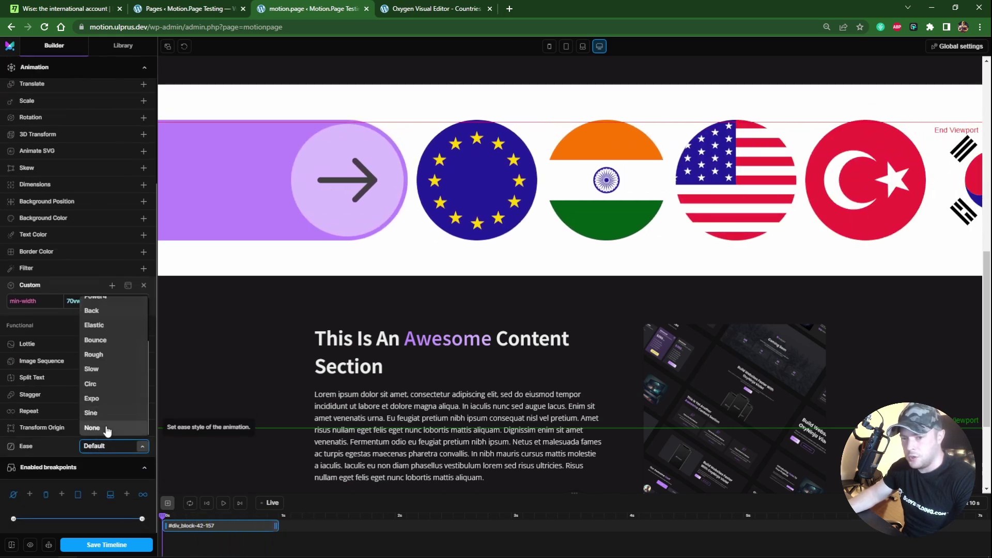
pyautogui.click(103, 428)
pyautogui.moveTo(171, 517)
pyautogui.mouseDown()
pyautogui.moveTo(297, 520)
pyautogui.moveTo(164, 519)
pyautogui.mouseUp()
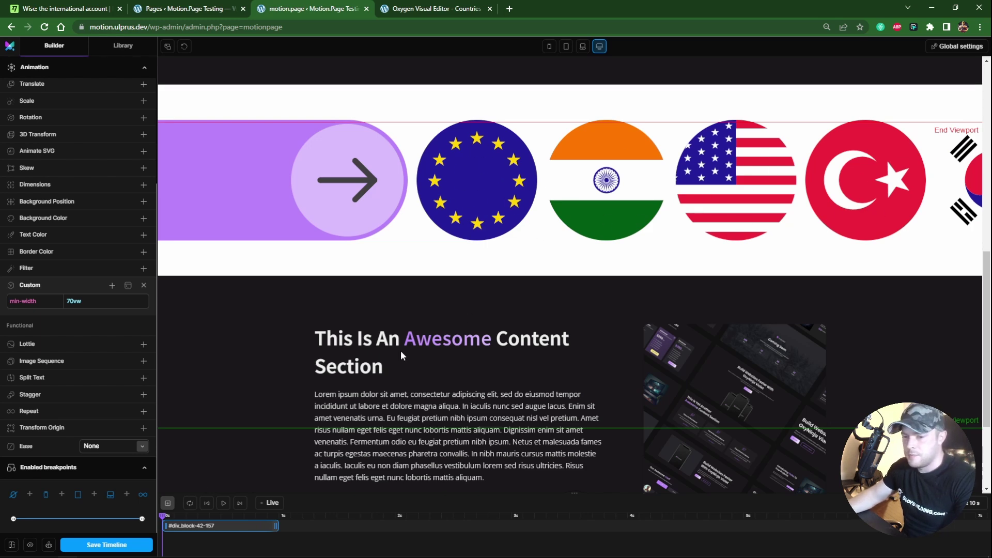
# Add a second animation targeting the .mp-flag class, confirming the flag's class in Oxygen
pyautogui.click(168, 503)
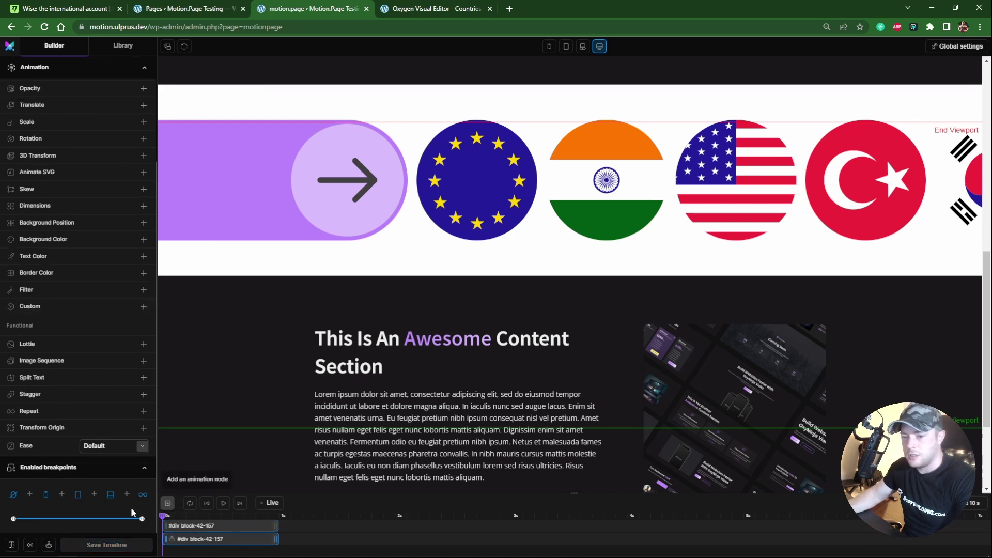
pyautogui.scroll(3, 131, 512)
pyautogui.click(62, 180)
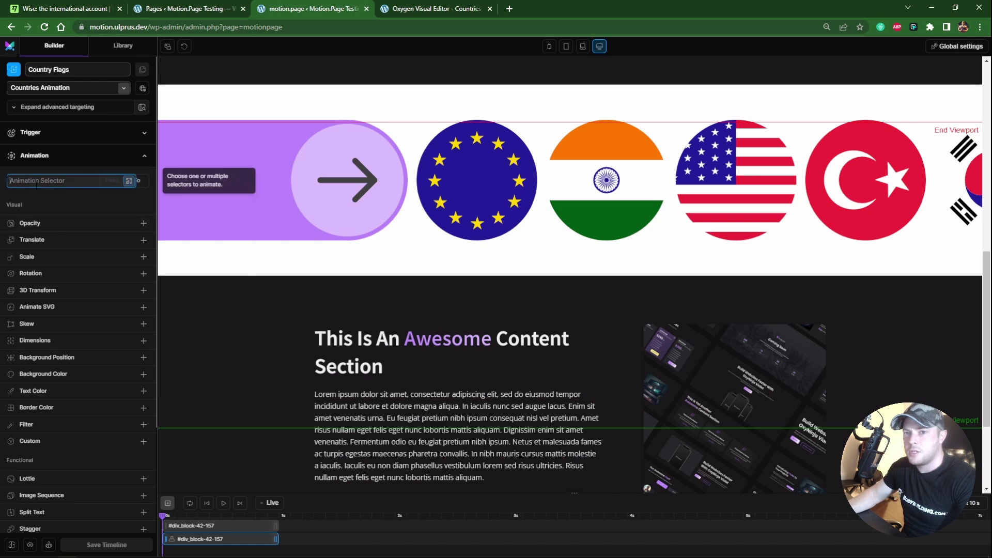
pyautogui.click(413, 9)
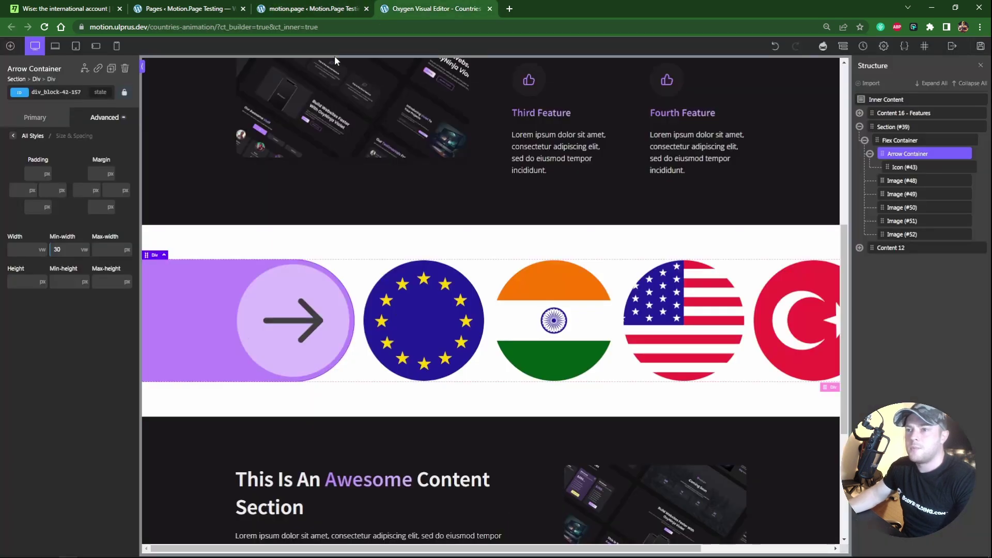
pyautogui.click(402, 306)
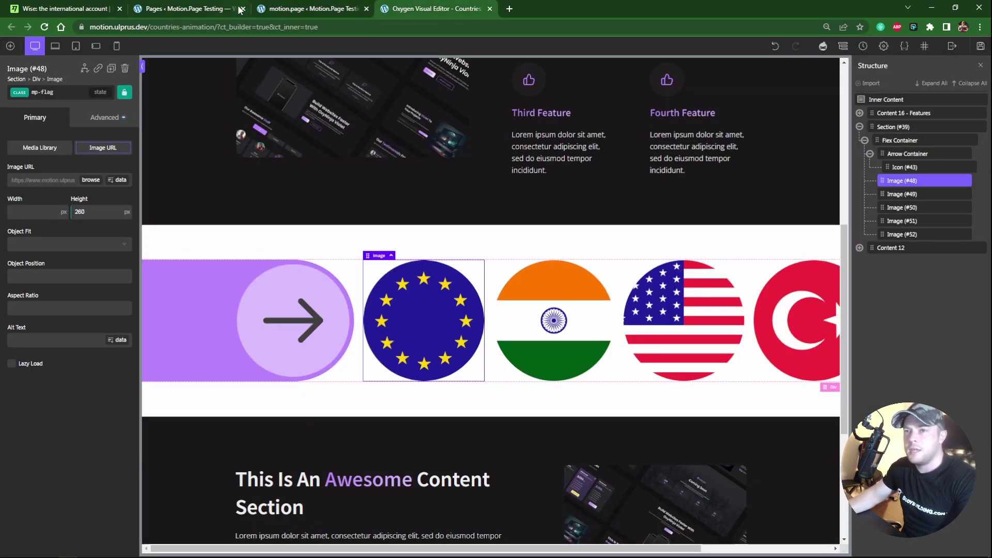
pyautogui.click(269, 7)
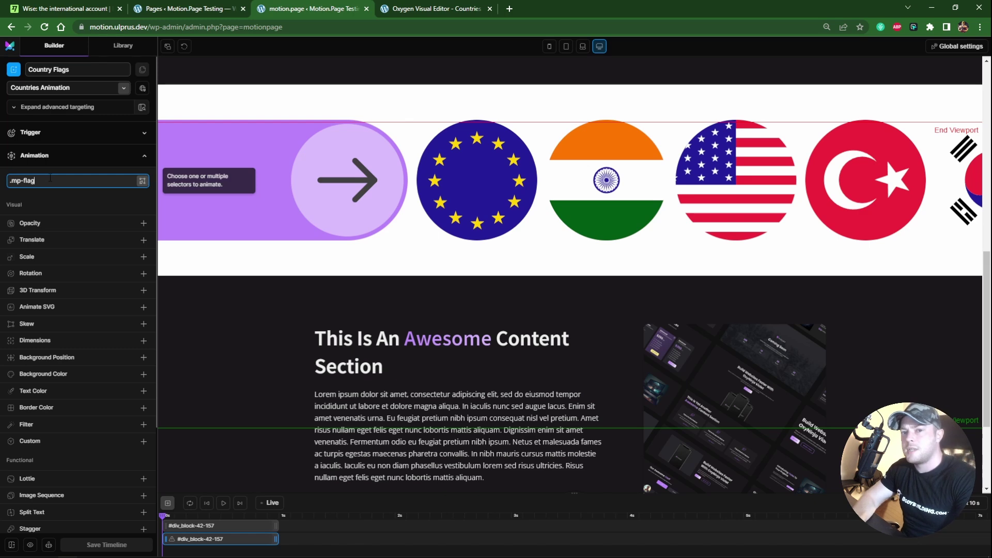
pyautogui.press('Return')
# Rotate the flags 420 degrees in the To state with ease None, and save the timeline
pyautogui.moveTo(14, 200)
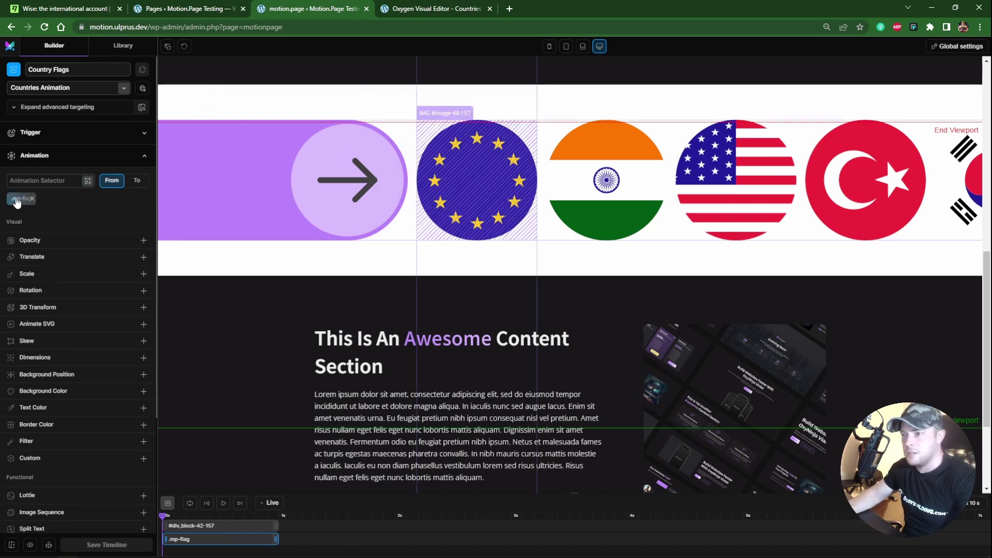
pyautogui.click(136, 183)
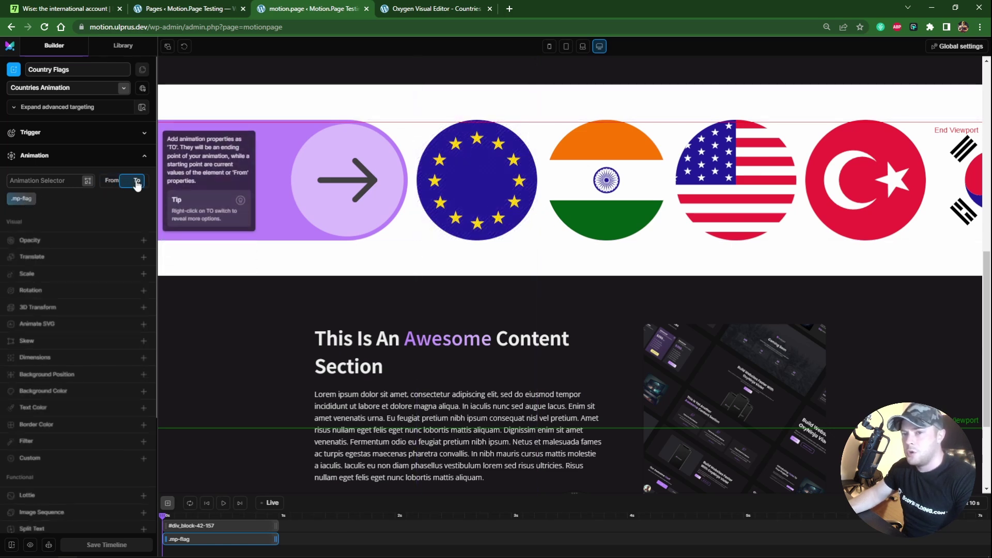
pyautogui.click(55, 294)
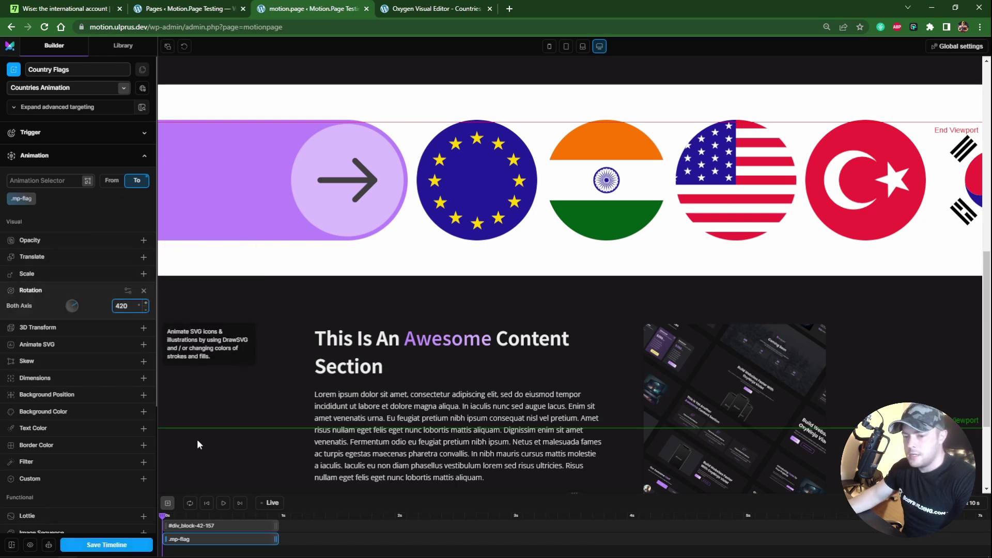
pyautogui.moveTo(163, 514)
pyautogui.mouseDown()
pyautogui.moveTo(279, 513)
pyautogui.moveTo(158, 509)
pyautogui.moveTo(263, 515)
pyautogui.moveTo(162, 516)
pyautogui.mouseUp()
pyautogui.scroll(-5, 119, 482)
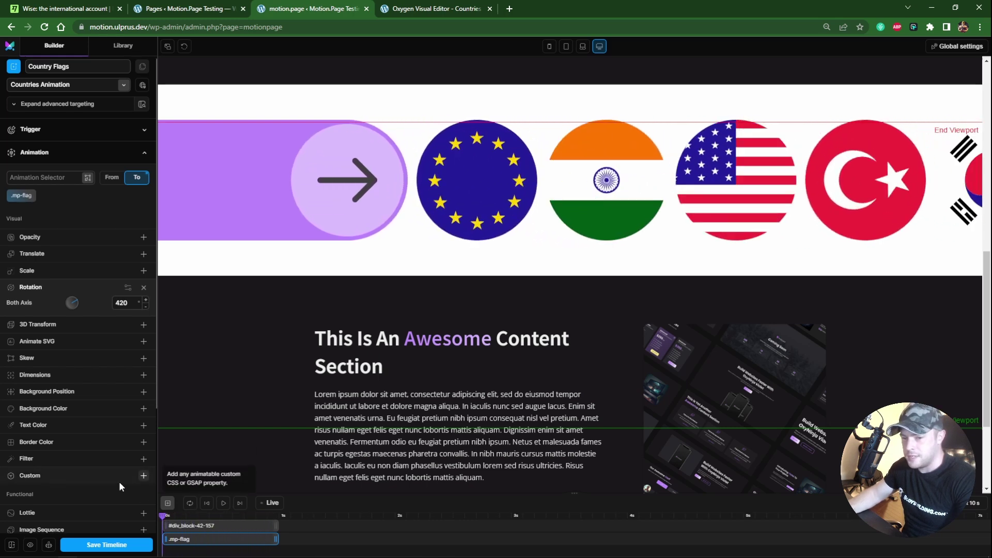
pyautogui.click(124, 446)
pyautogui.scroll(-1, 121, 405)
pyautogui.click(98, 419)
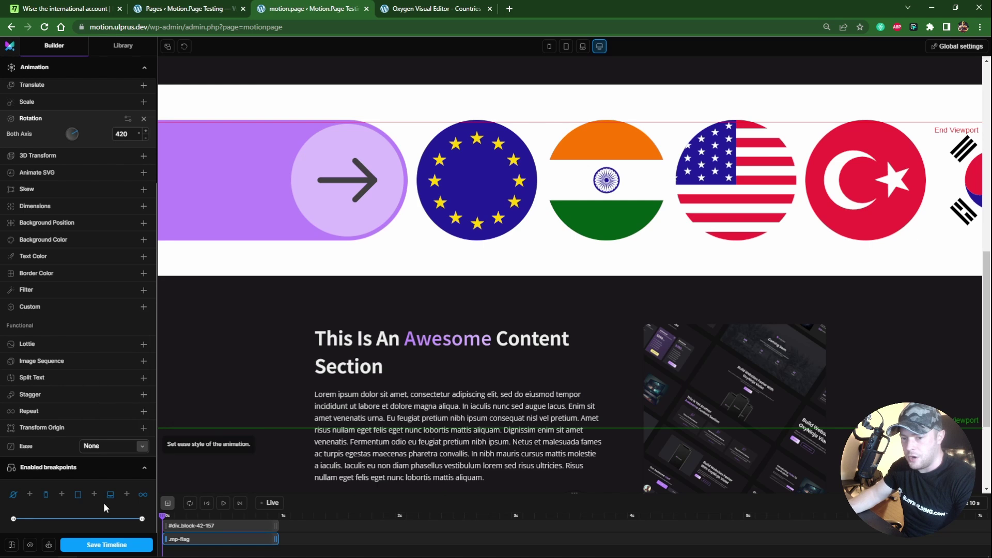
pyautogui.click(73, 545)
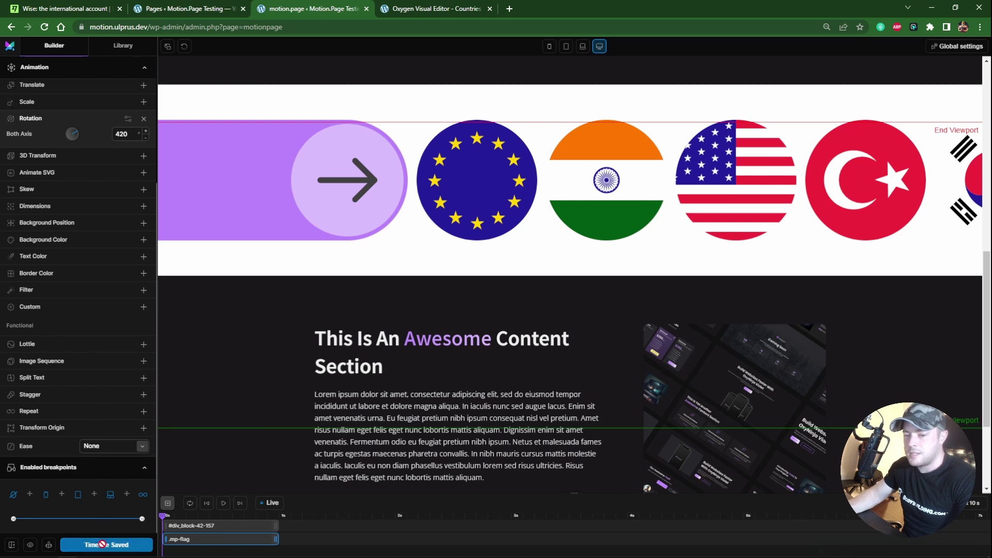
# Scroll the live Countries Animation page to watch the 420-degree flag spin
pyautogui.click(30, 545)
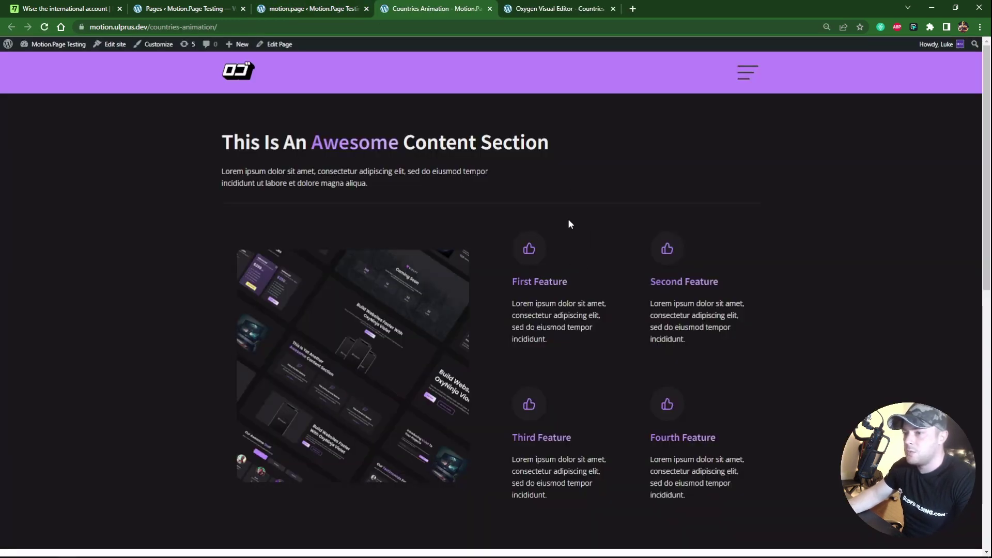
pyautogui.scroll(-3, 568, 224)
pyautogui.scroll(-4, 568, 220)
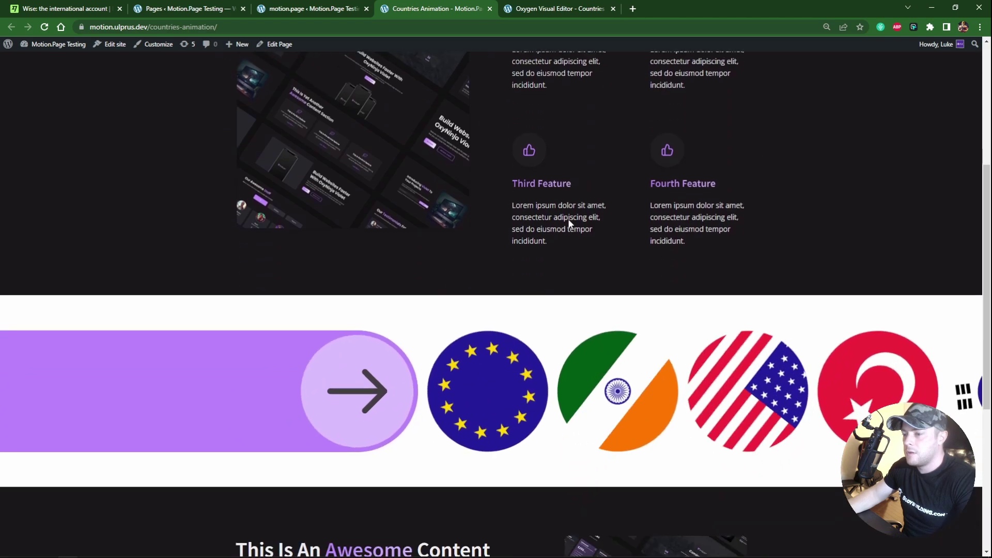
pyautogui.scroll(-2, 570, 223)
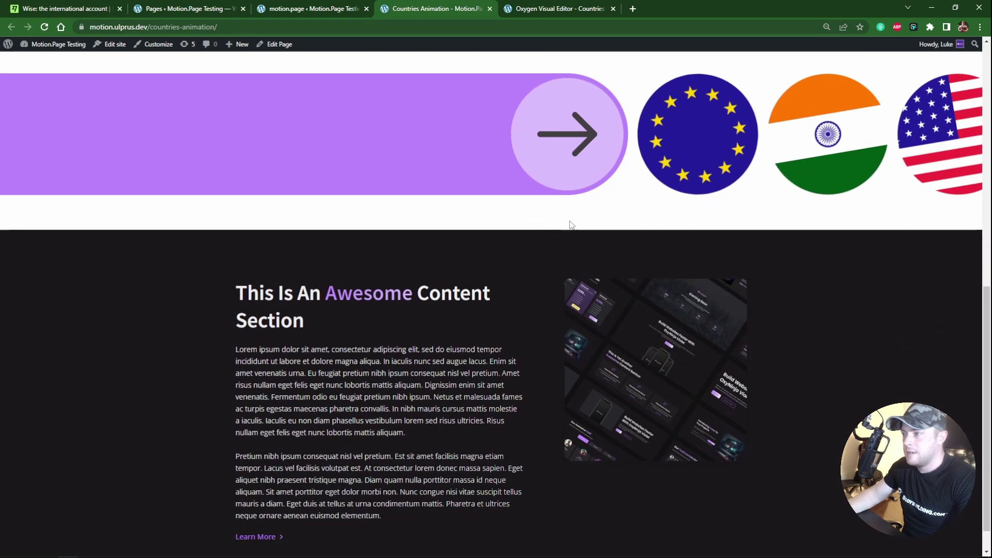
pyautogui.scroll(1, 571, 223)
pyautogui.scroll(1, 571, 225)
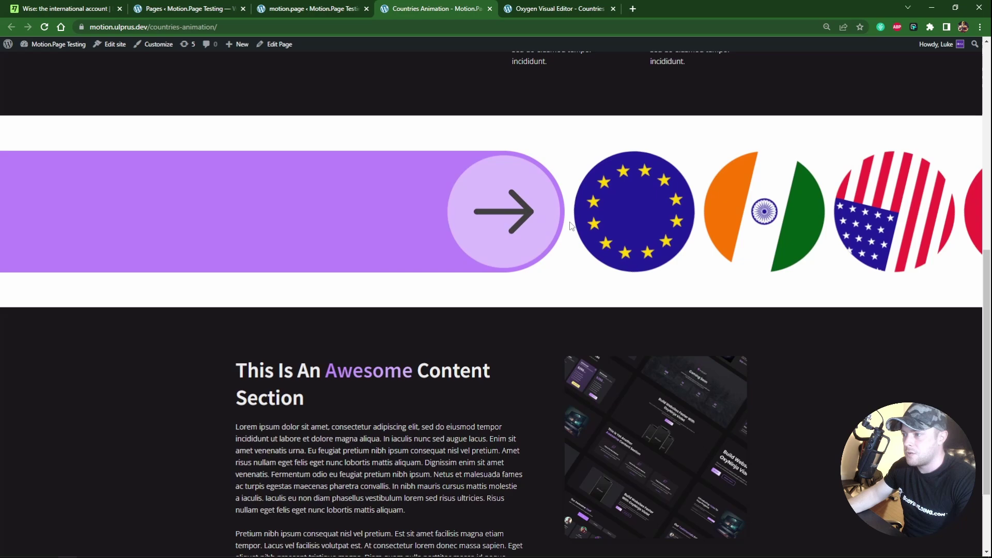
pyautogui.scroll(-2, 569, 224)
pyautogui.scroll(6, 569, 225)
pyautogui.scroll(-4, 568, 224)
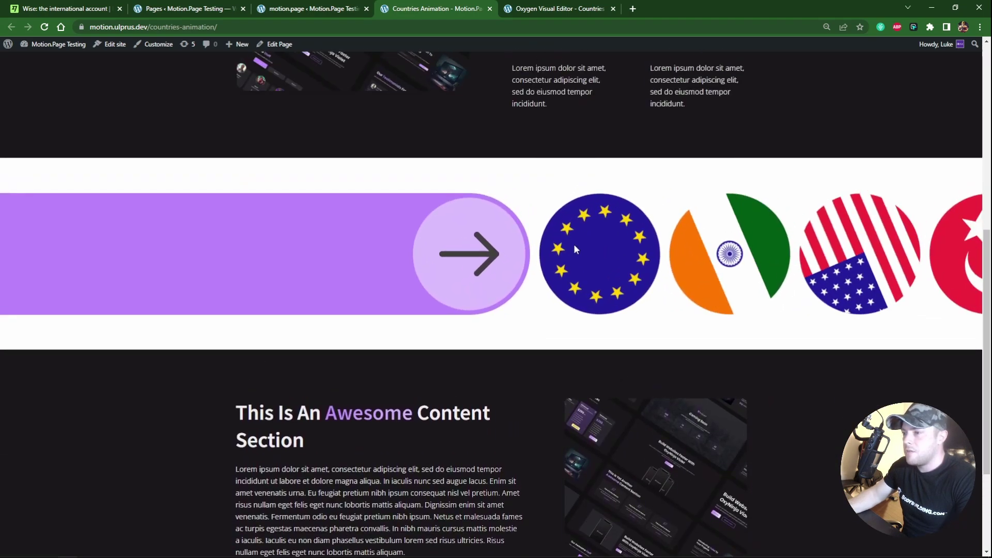
pyautogui.scroll(-1, 574, 249)
pyautogui.scroll(4, 588, 246)
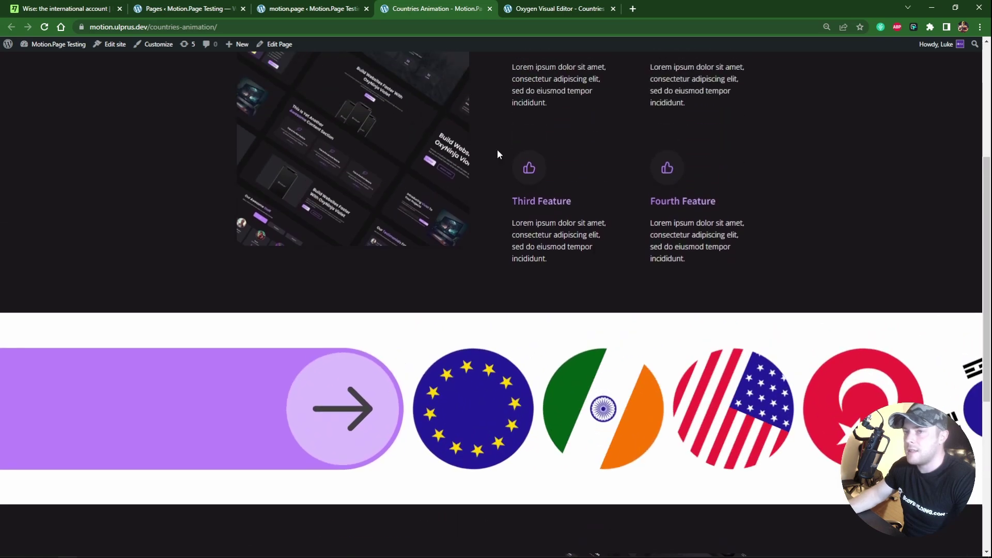
# Change the flag rotation to 360 degrees and save the timeline
pyautogui.click(300, 10)
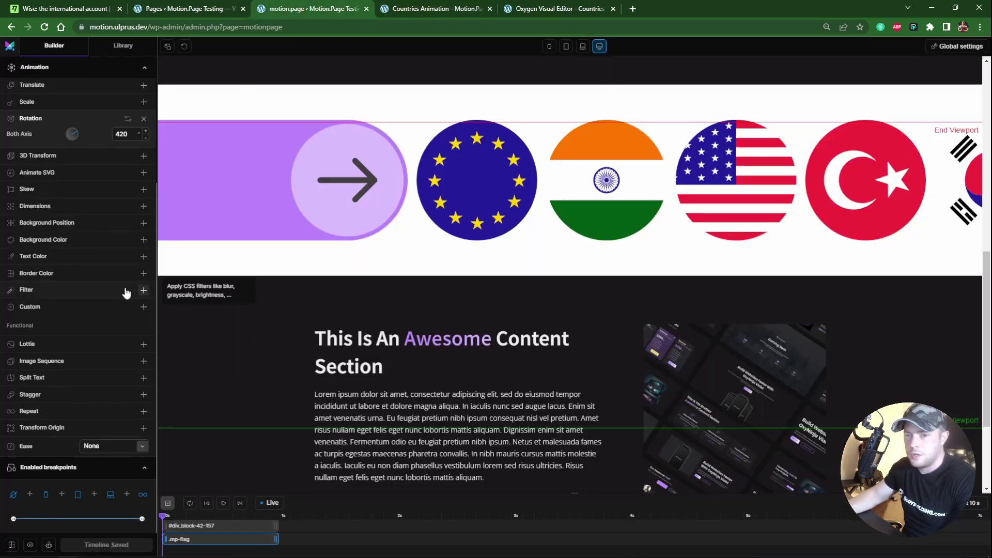
pyautogui.scroll(2, 108, 292)
pyautogui.click(122, 237)
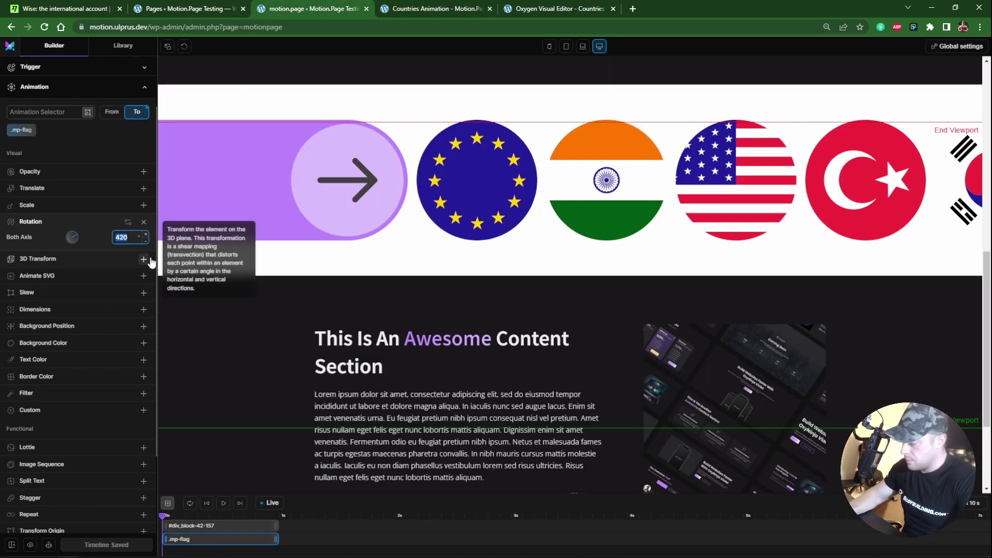
pyautogui.click(103, 545)
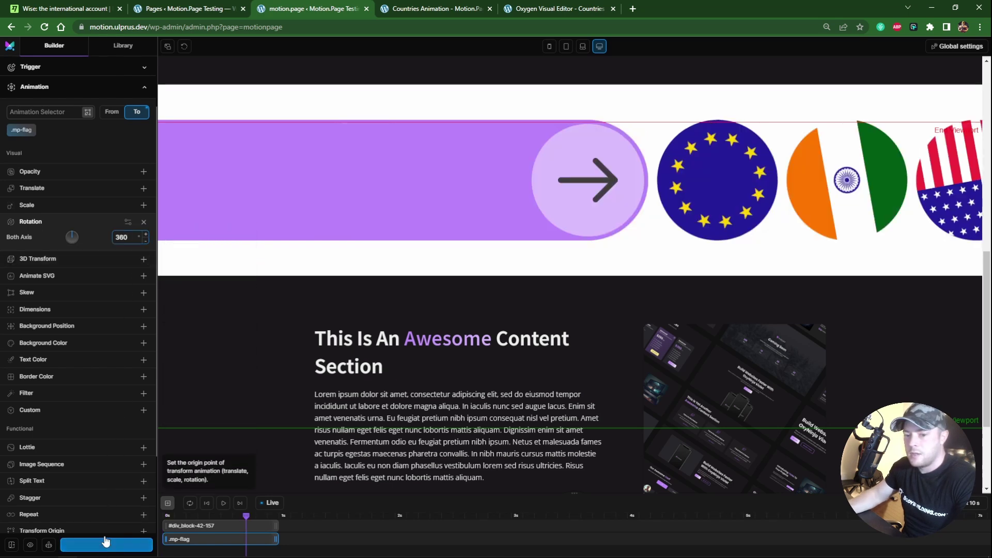
# Recheck the 360-degree spin on the live page, then compare it with Wise's flag band
pyautogui.click(439, 9)
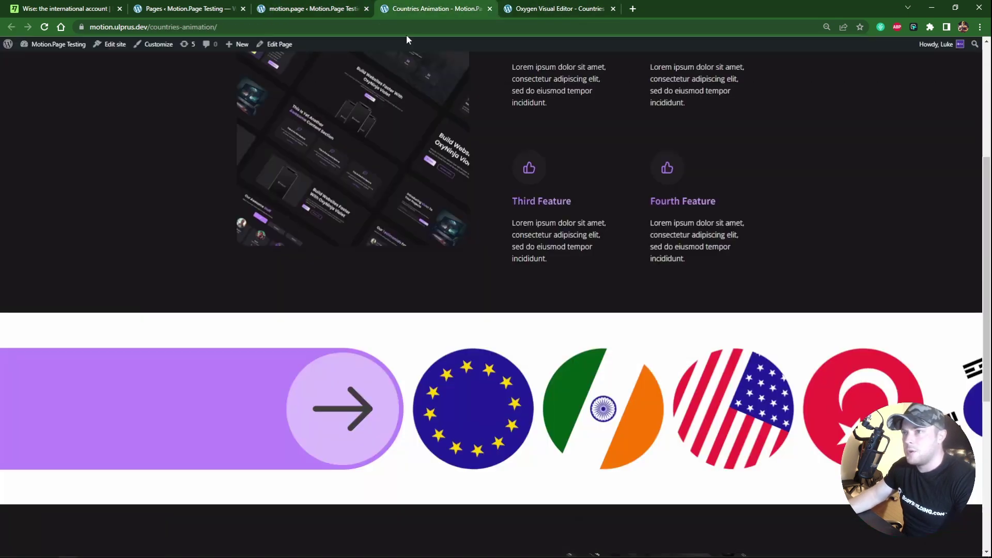
pyautogui.scroll(3, 205, 135)
pyautogui.scroll(-5, 205, 135)
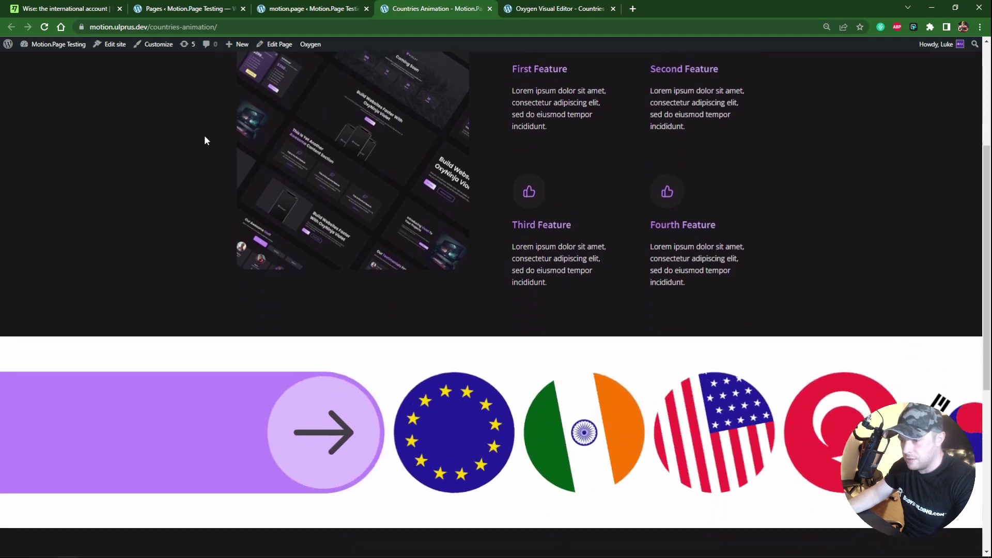
pyautogui.scroll(6, 205, 139)
pyautogui.click(57, 8)
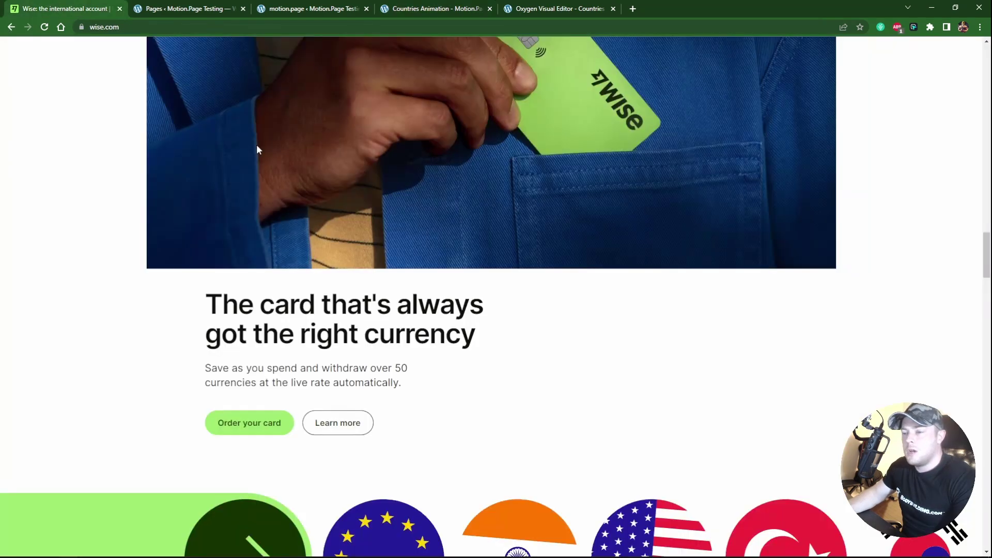
pyautogui.scroll(-9, 257, 149)
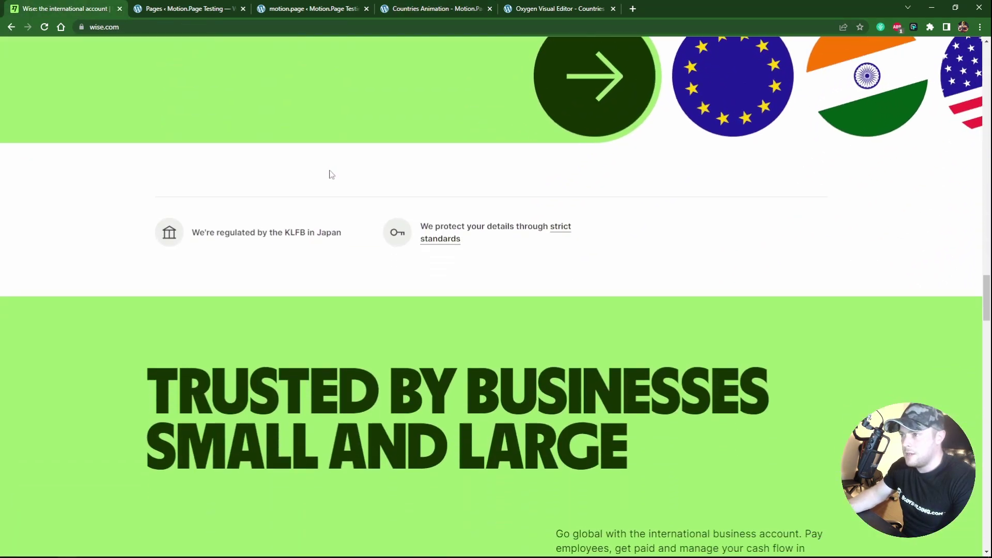
pyautogui.scroll(8, 331, 174)
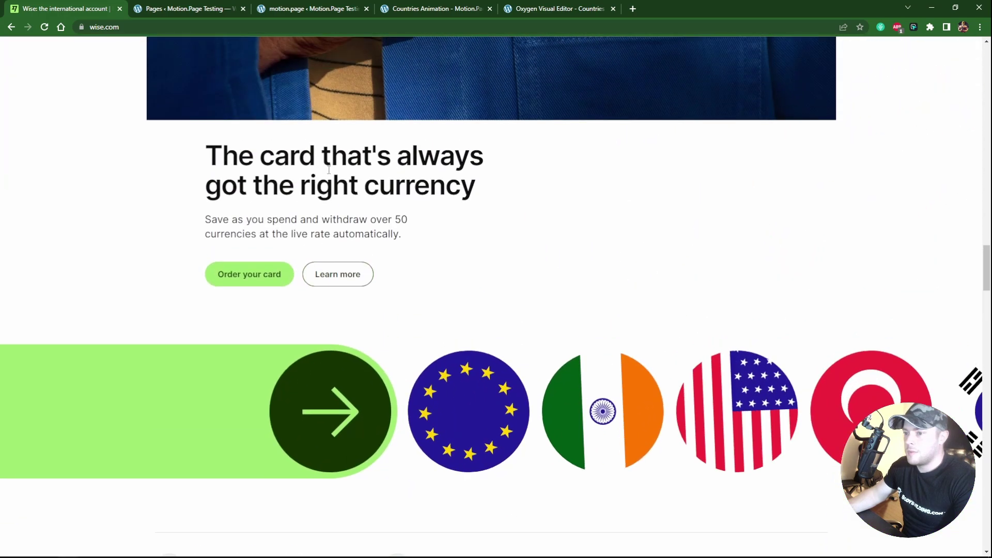
pyautogui.scroll(3, 327, 173)
# Scroll the live Countries Animation page back and forth watching the flags rotate, then bring up wise.com
pyautogui.click(414, 12)
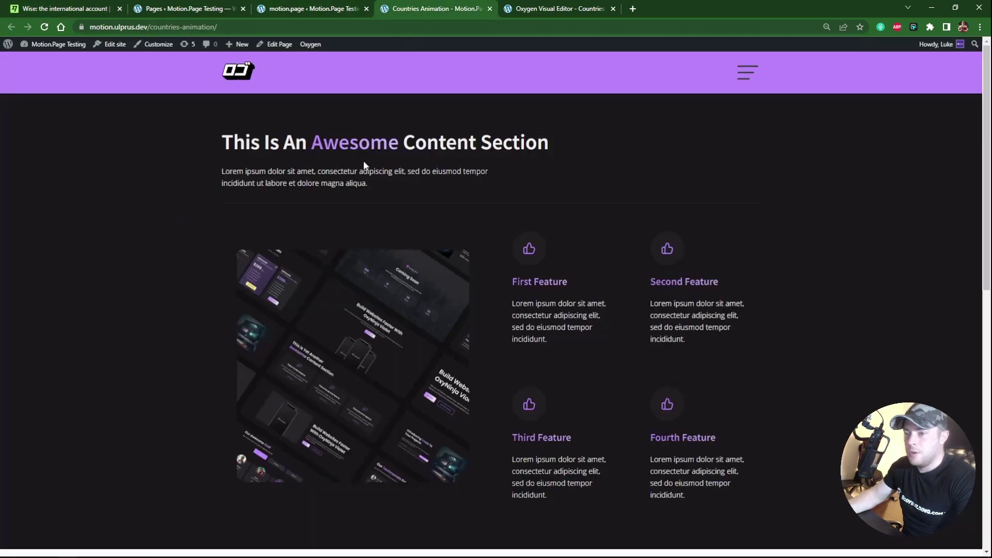
pyautogui.scroll(-7, 308, 197)
pyautogui.scroll(-4, 306, 170)
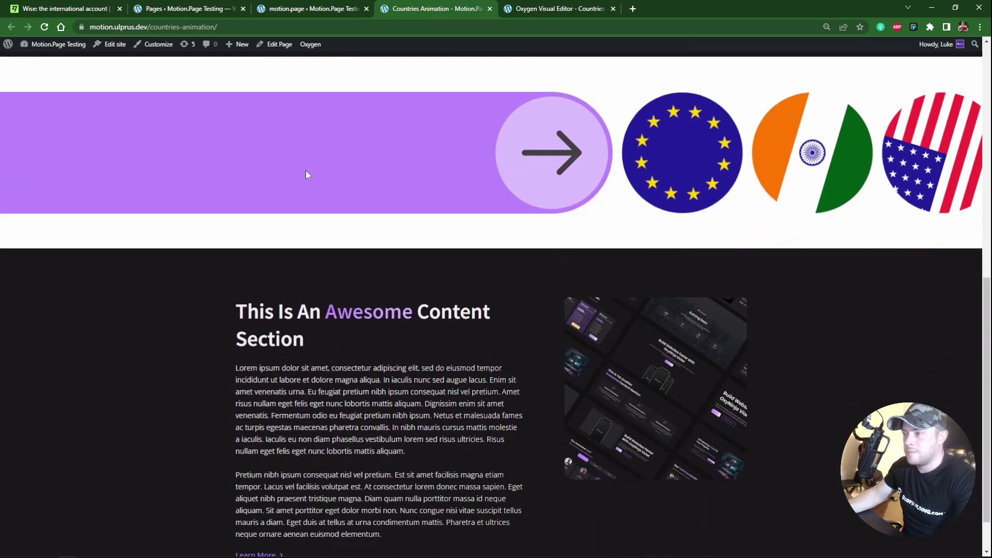
pyautogui.scroll(4, 304, 168)
pyautogui.scroll(3, 303, 170)
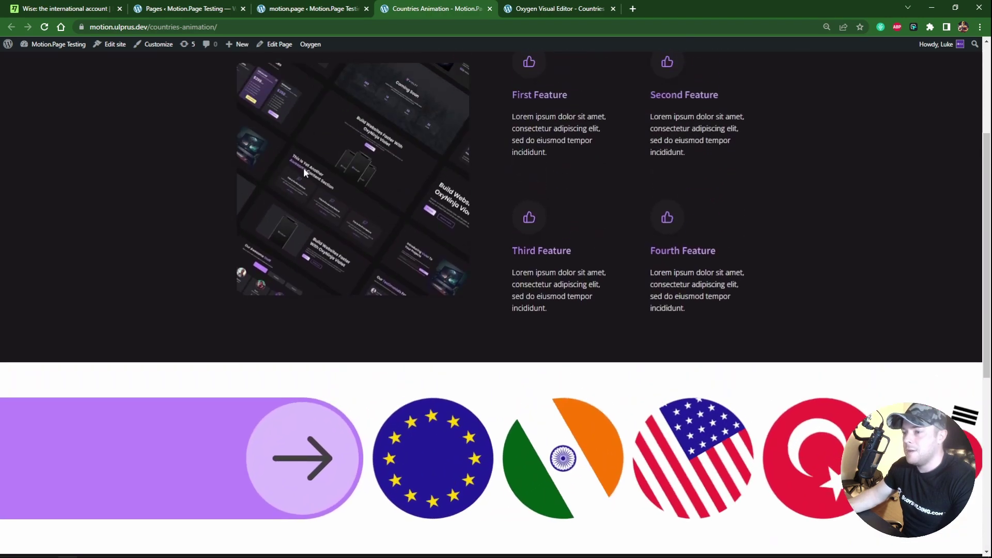
pyautogui.scroll(-7, 303, 171)
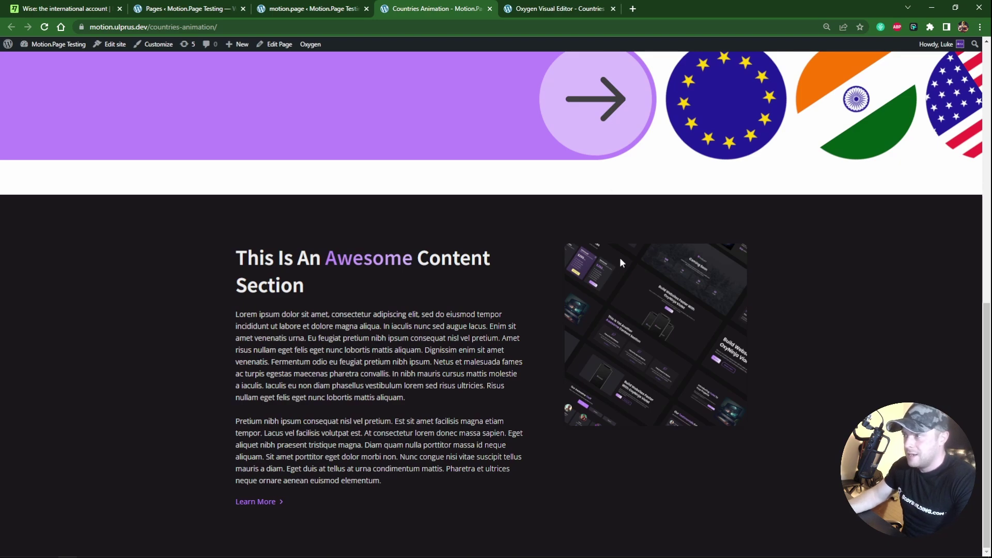
pyautogui.scroll(4, 547, 284)
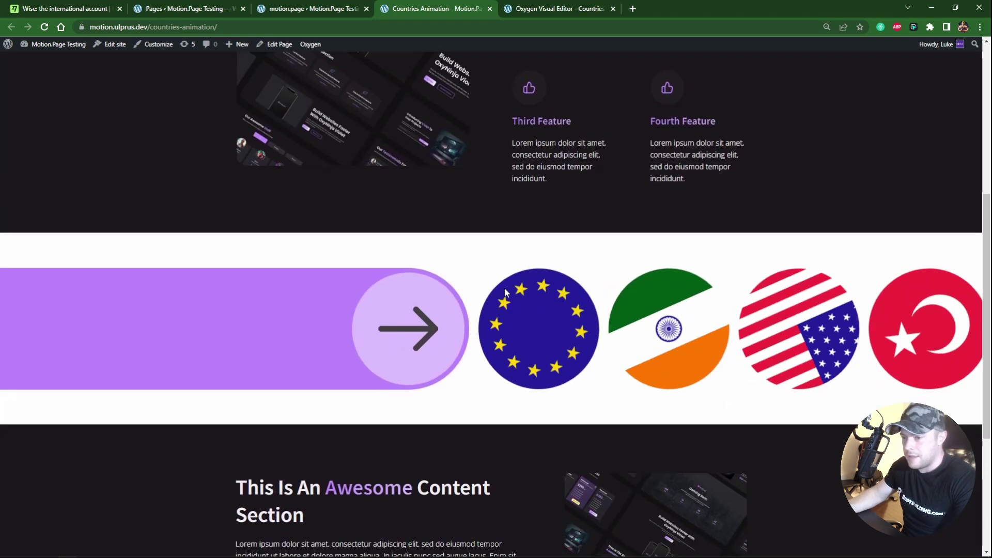
pyautogui.scroll(-4, 504, 290)
pyautogui.scroll(2, 504, 287)
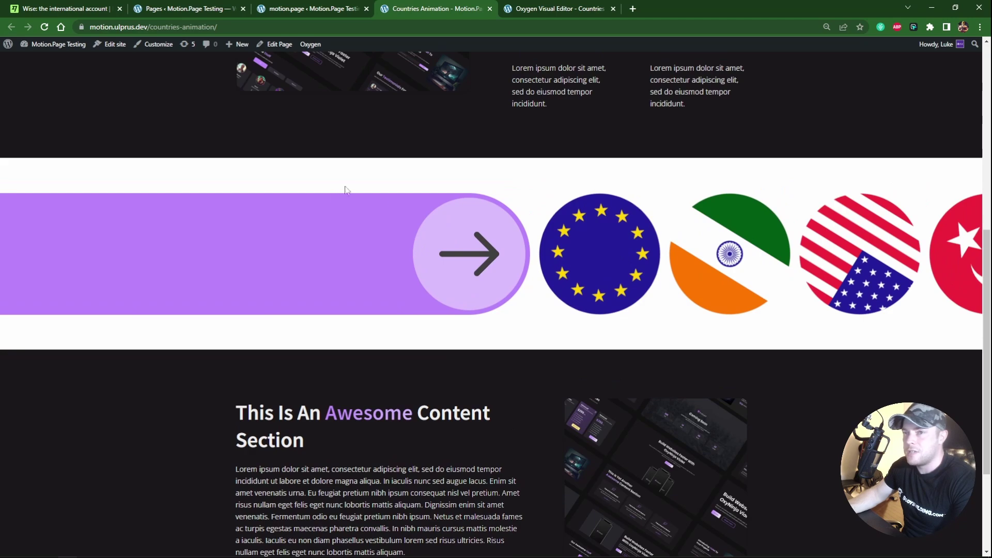
pyautogui.click(79, 5)
pyautogui.scroll(-5, 317, 190)
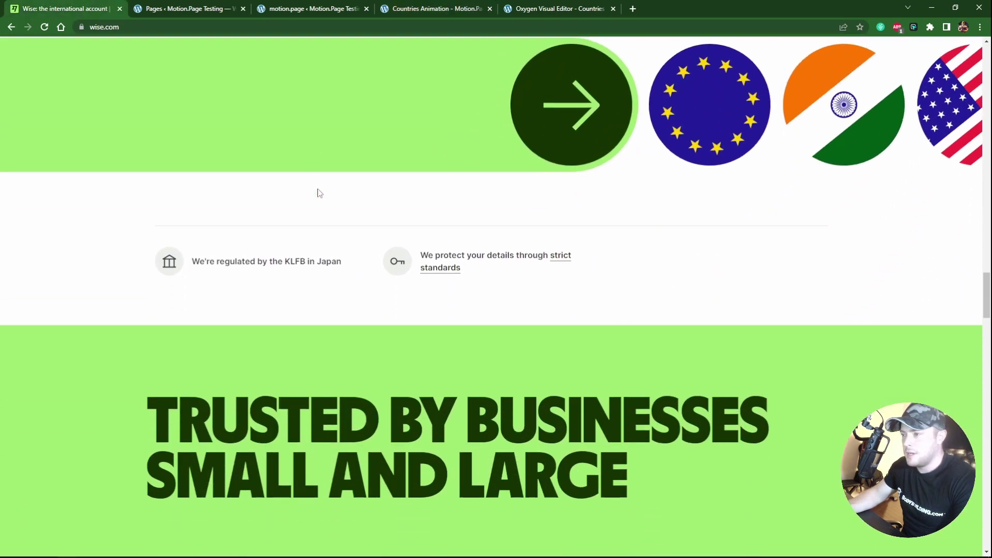